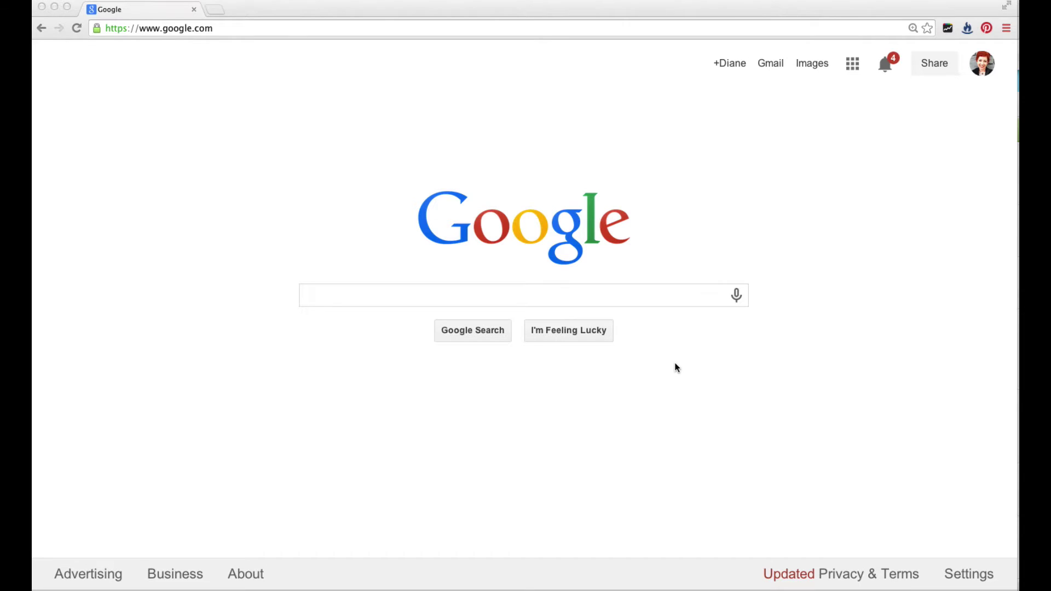
- Open Google Drive at drive.google.com and create a new drawing
left_click(246, 30)
type("drive.")
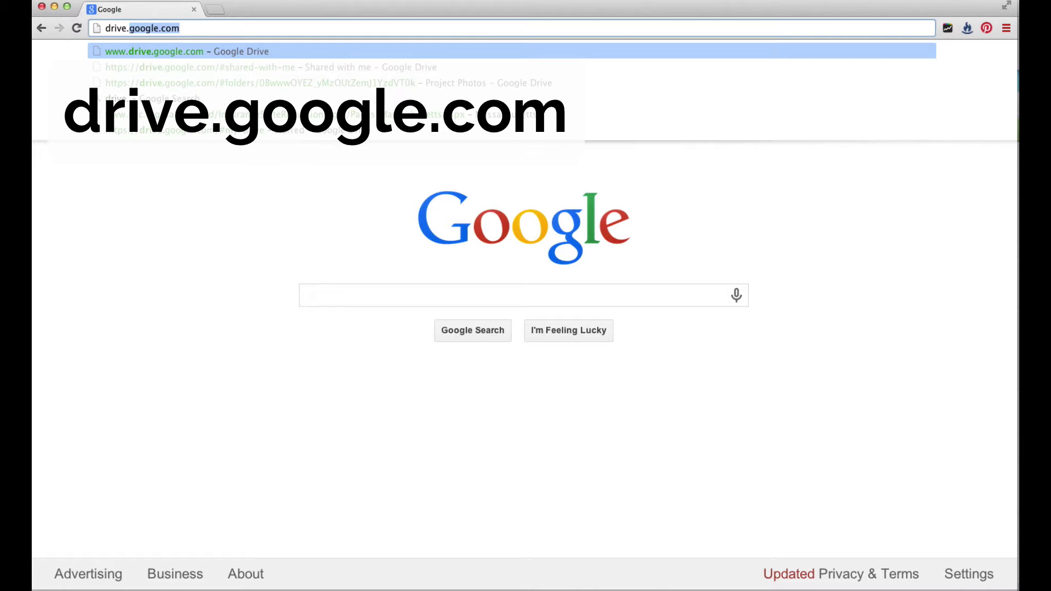
key("Return")
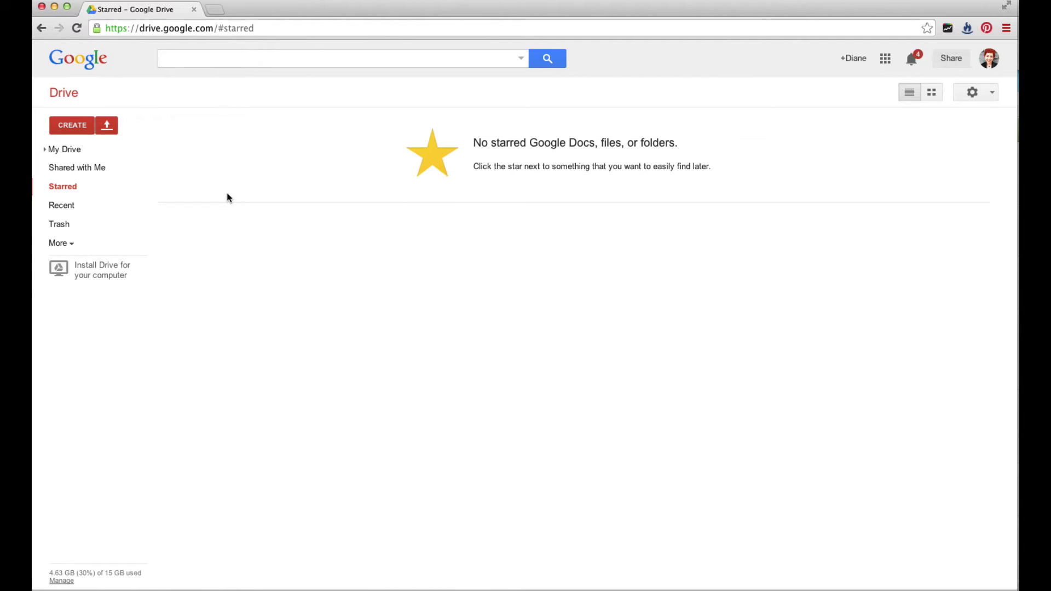
left_click(63, 127)
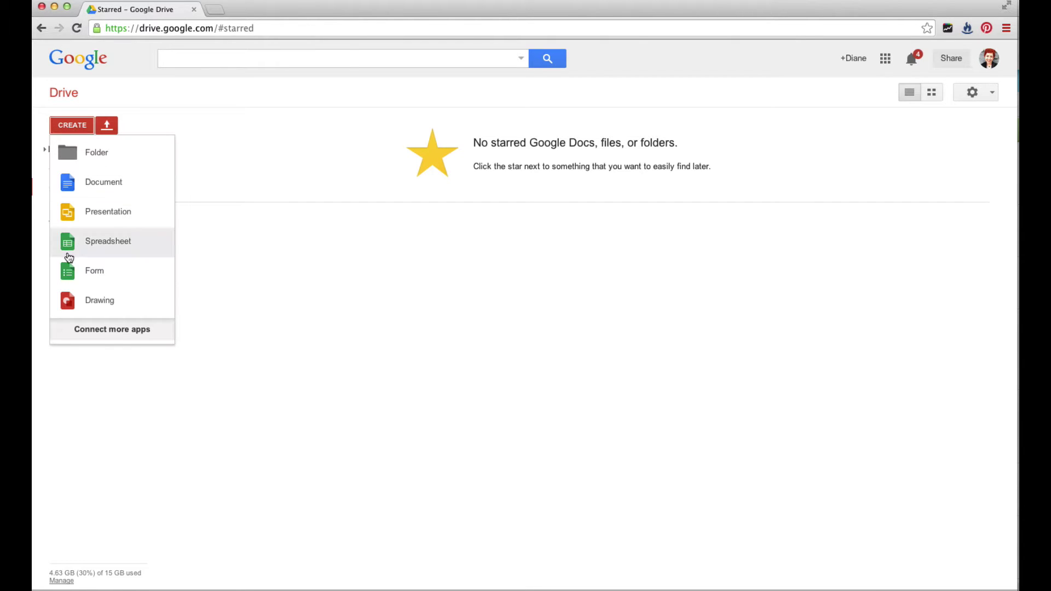
left_click(83, 304)
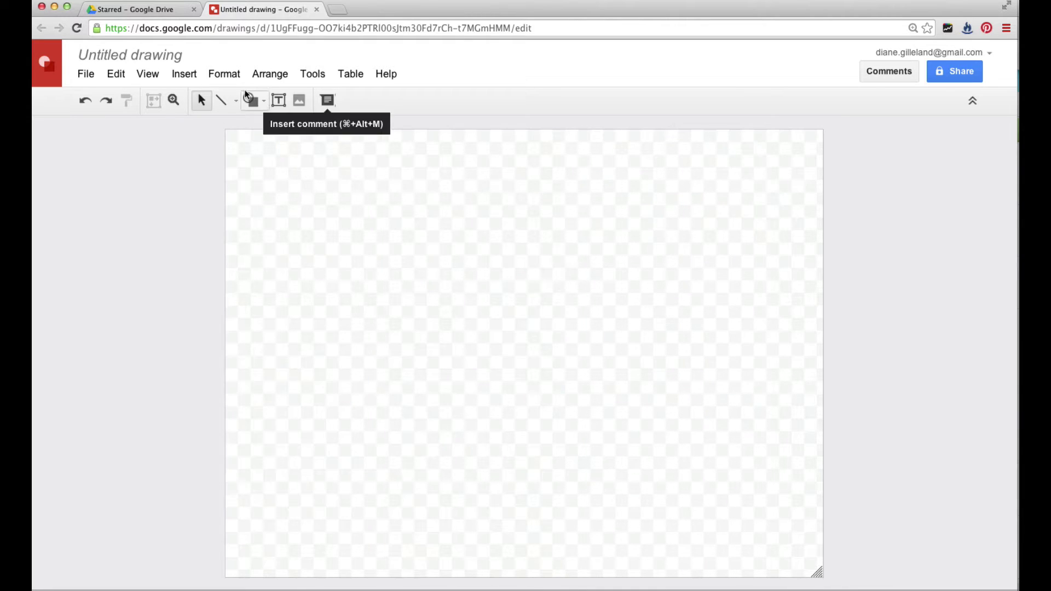
- Set the drawing's zoom level to 100%
left_click(149, 75)
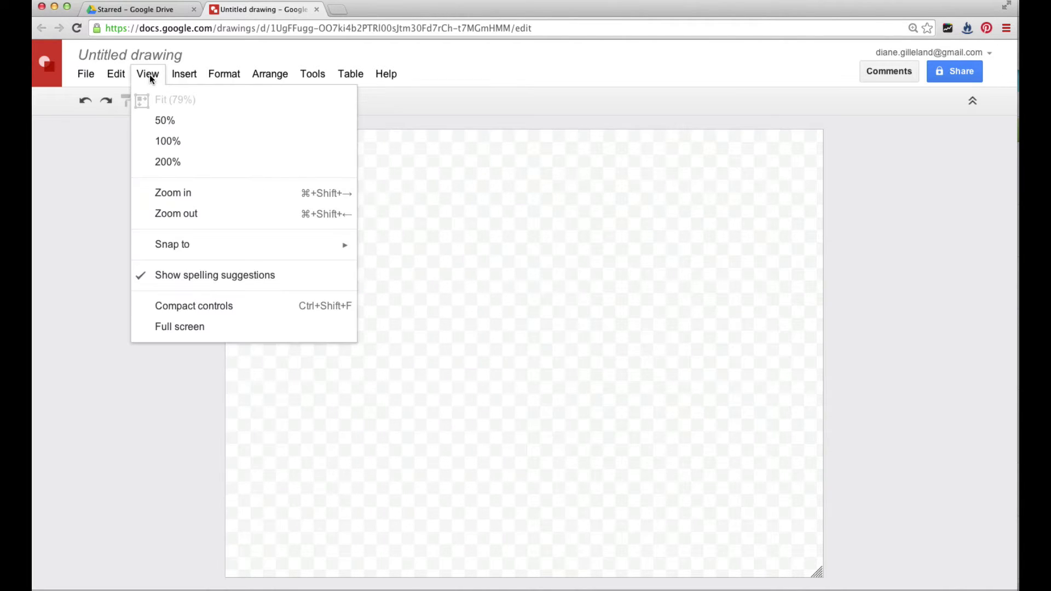
left_click(163, 143)
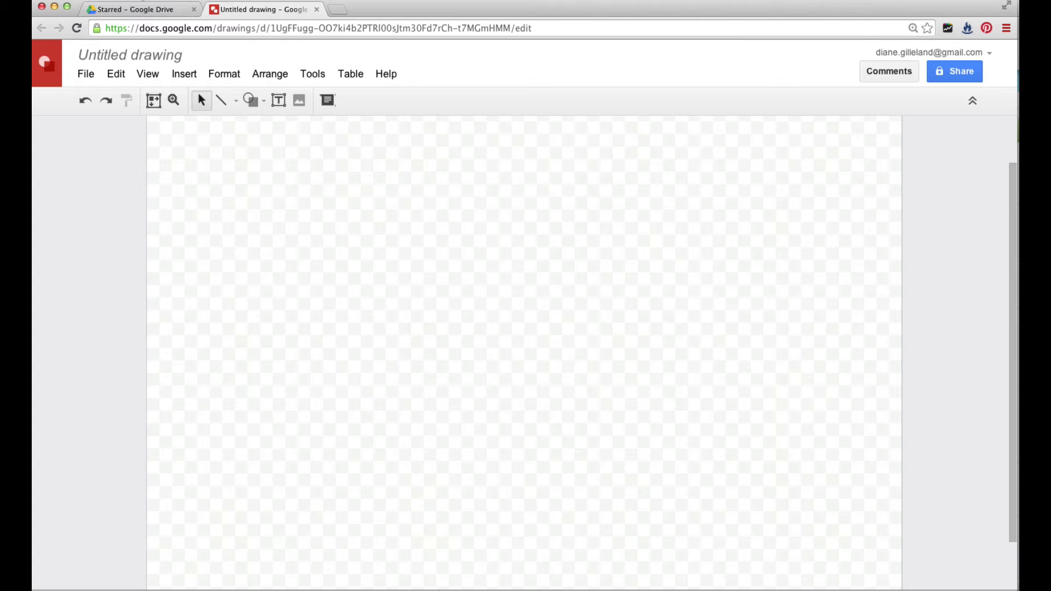
- Magnify the browser page to 250% and reduce it again step by step
key("super+equal")
key("super+equal")
key("super+equal")
key("super+equal")
key("super+equal")
key("super+equal")
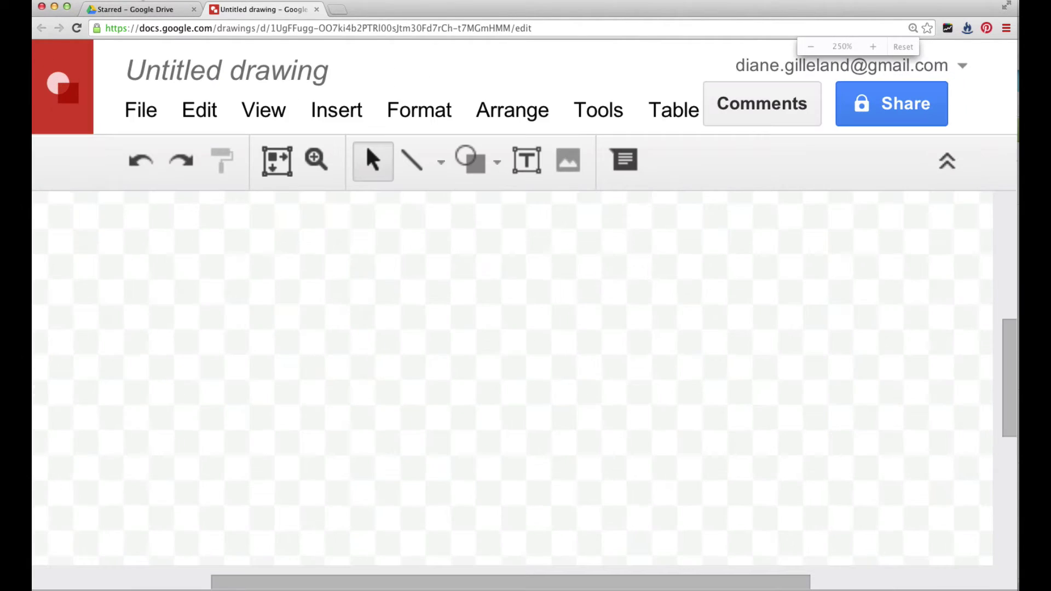
key("super+minus")
key("super+minus")
key("super+minus")
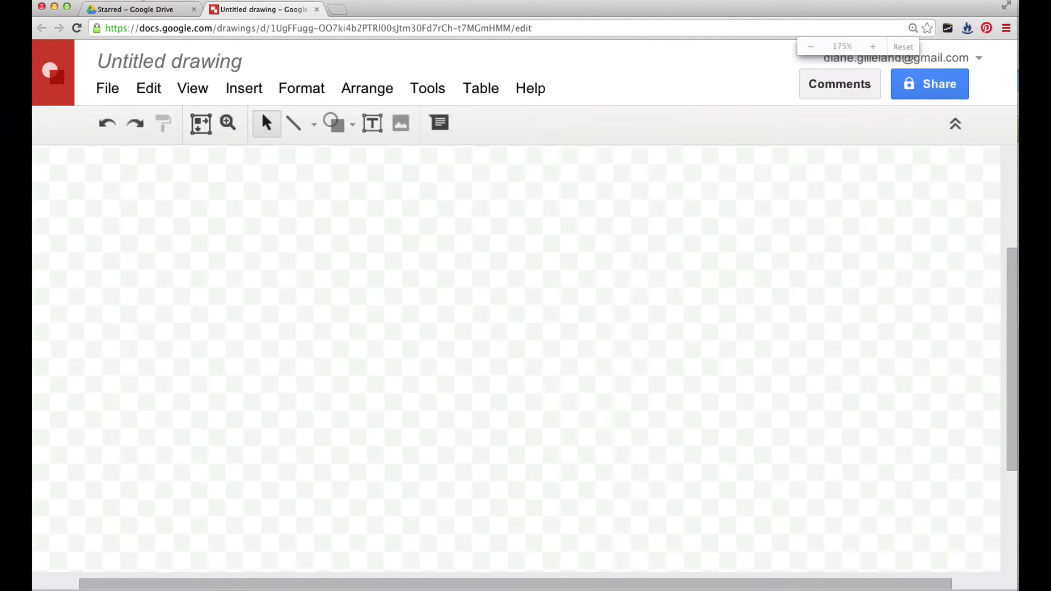
key("super+minus")
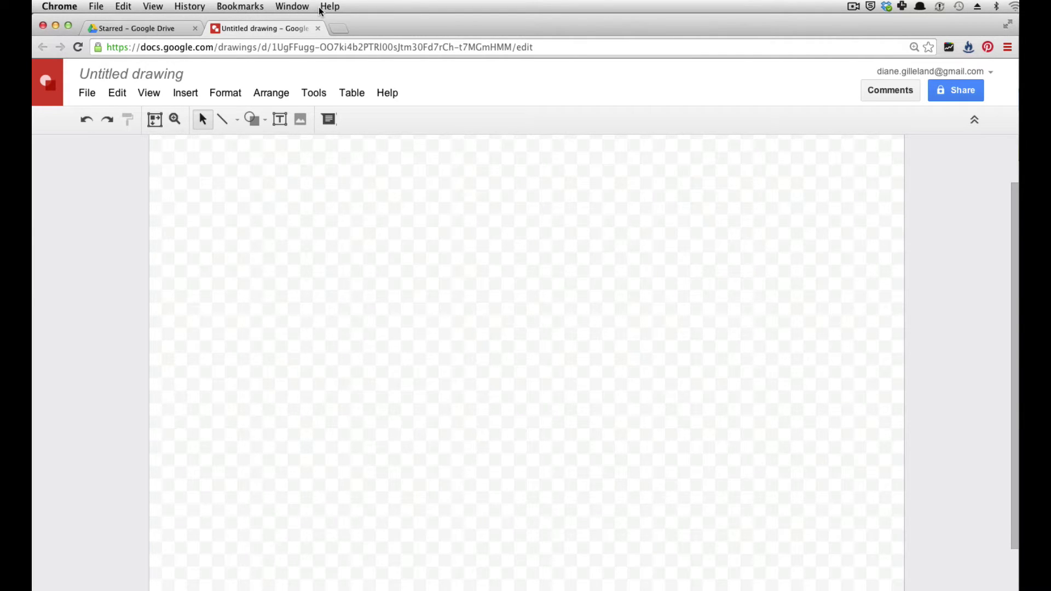
- Reset the browser page to its actual size and enlarge it by one zoom level
left_click(153, 7)
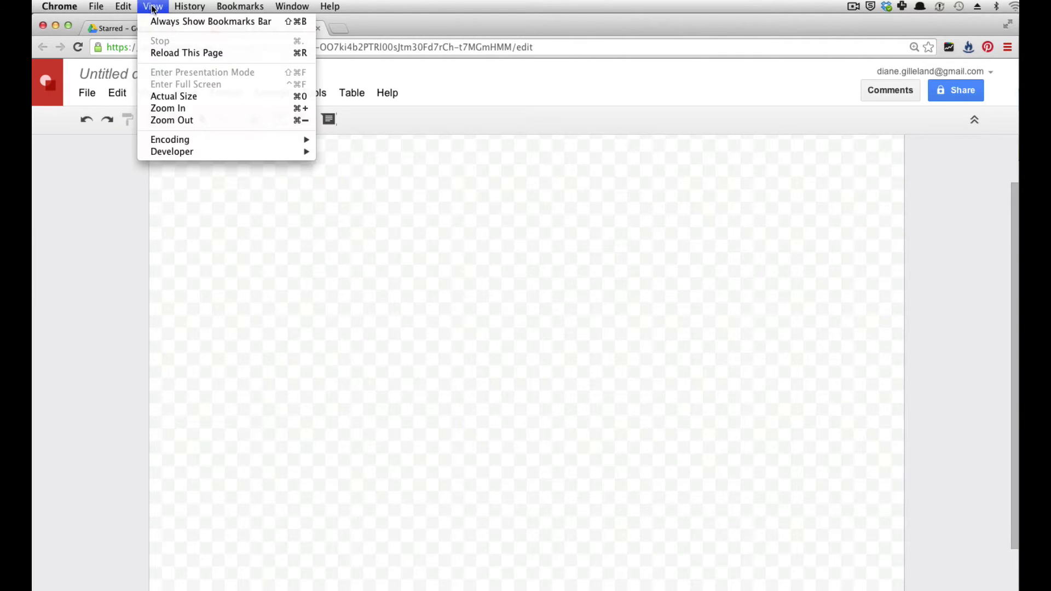
left_click(170, 96)
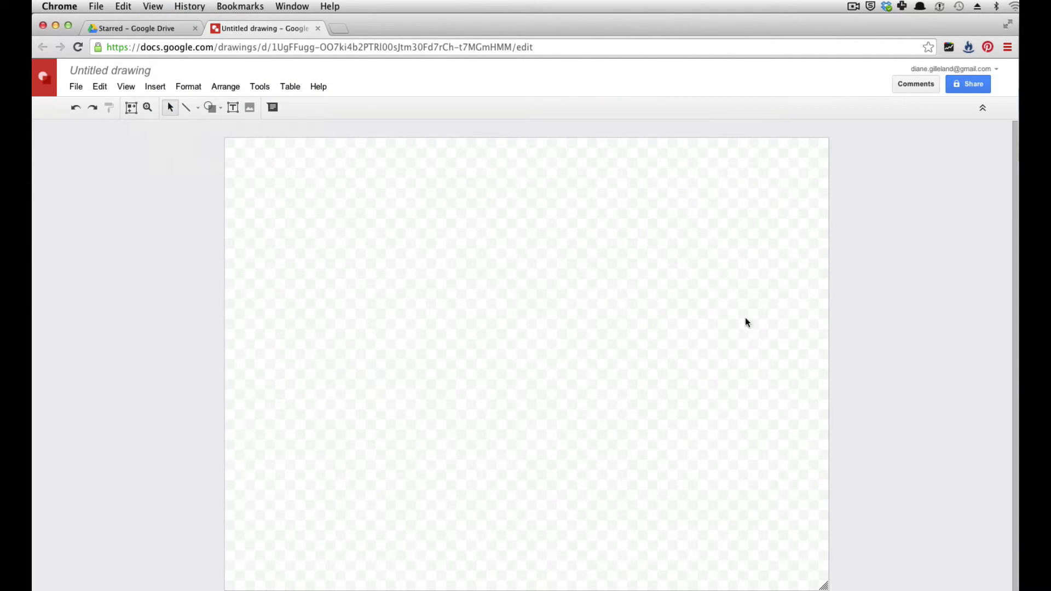
left_click(154, 6)
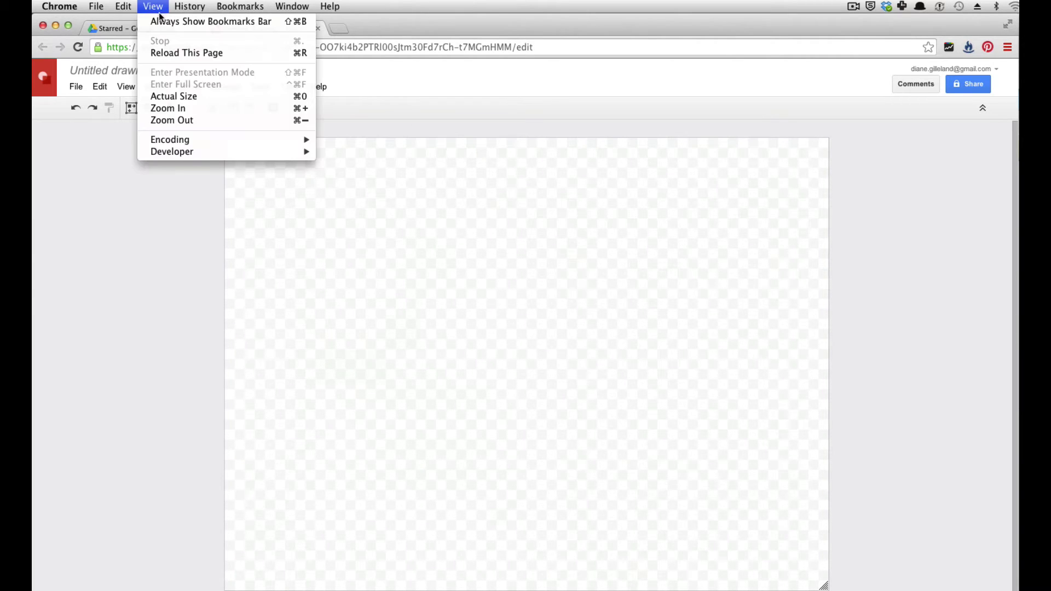
left_click(179, 99)
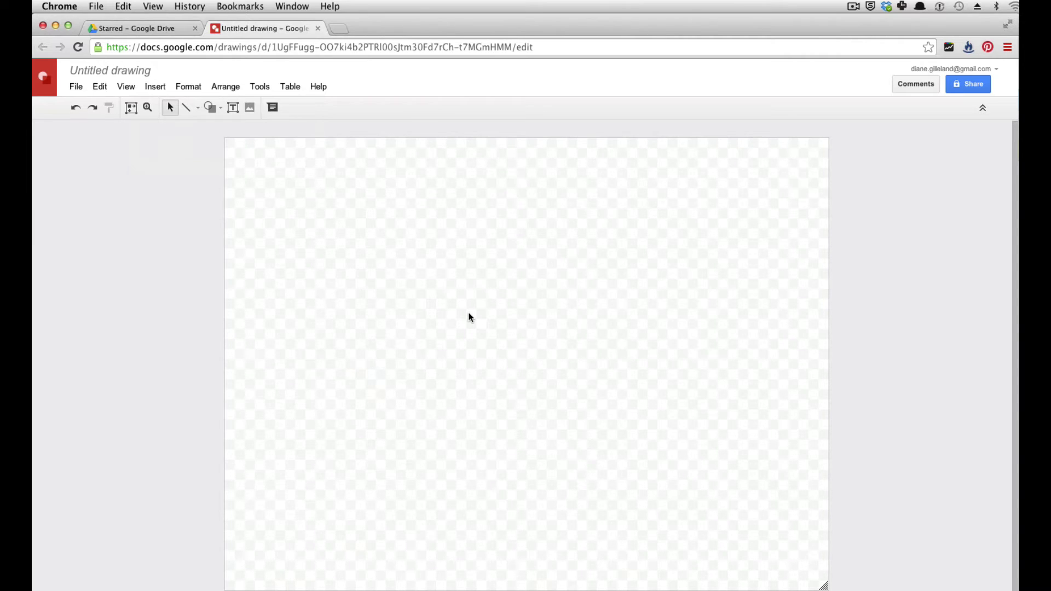
key("super+equal")
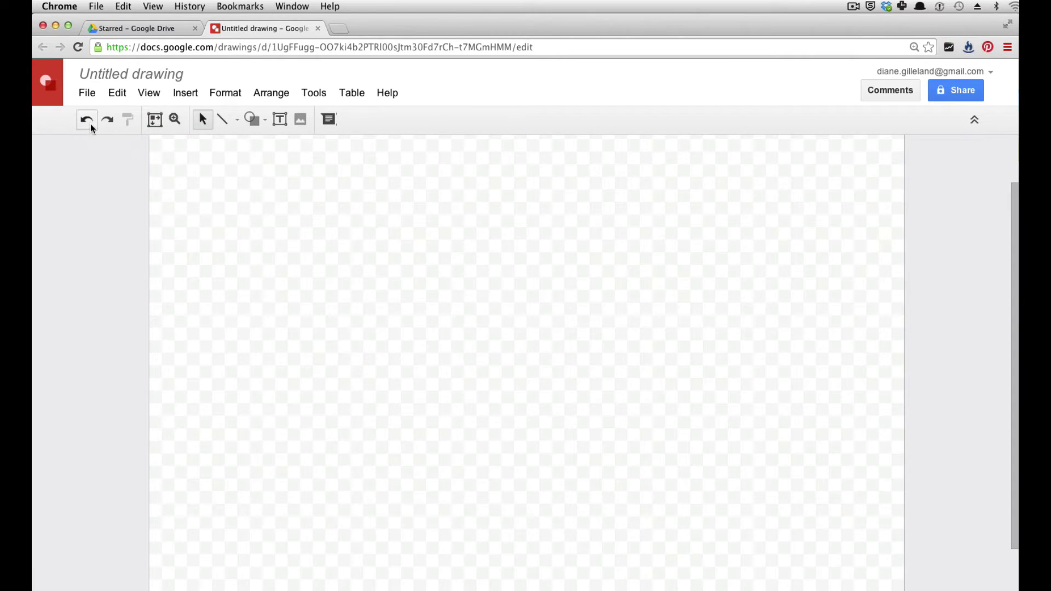
- Draw a tall, unconstrained hexagon in the upper part of the canvas, left of its middle
left_click(253, 125)
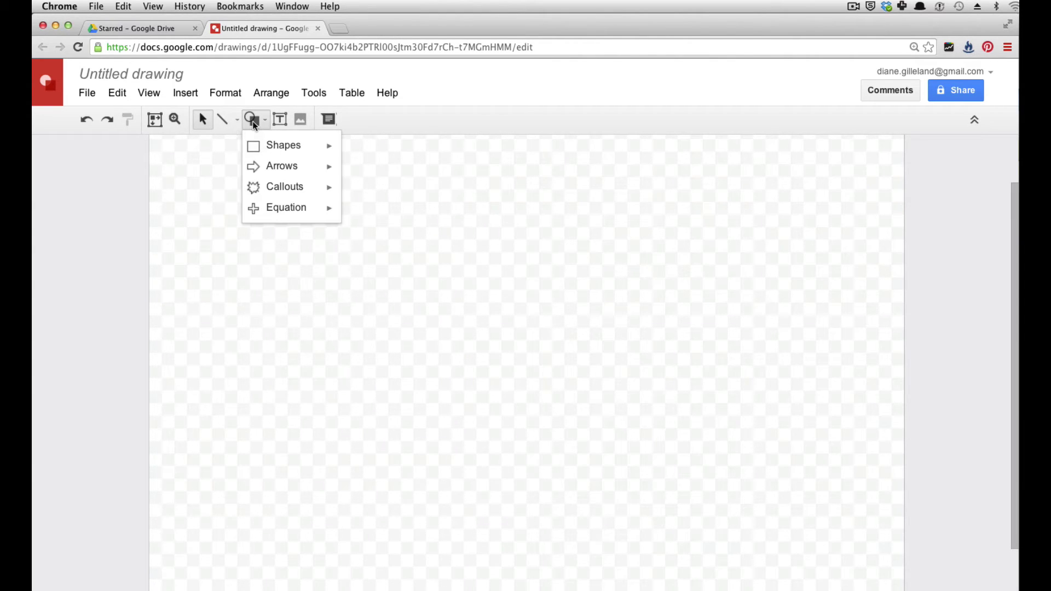
mouse_move(272, 150)
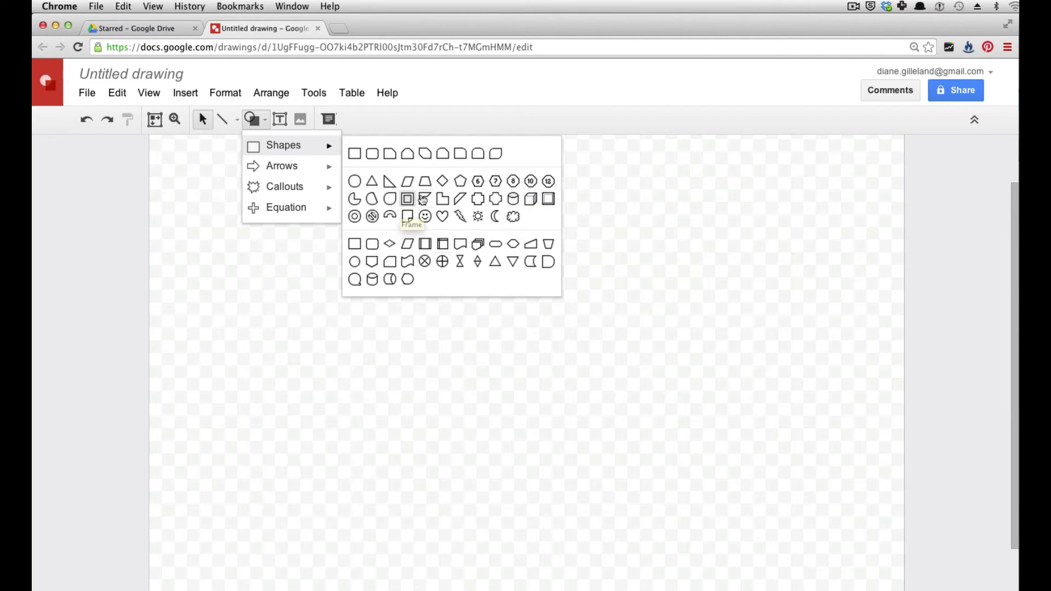
left_click(477, 181)
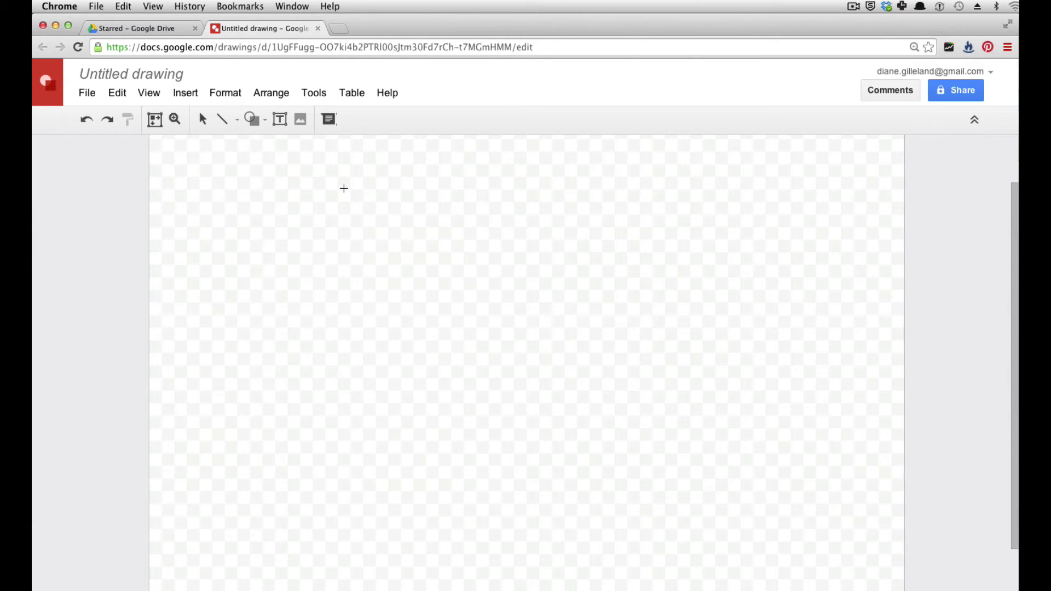
left_click_drag(344, 183, 451, 318)
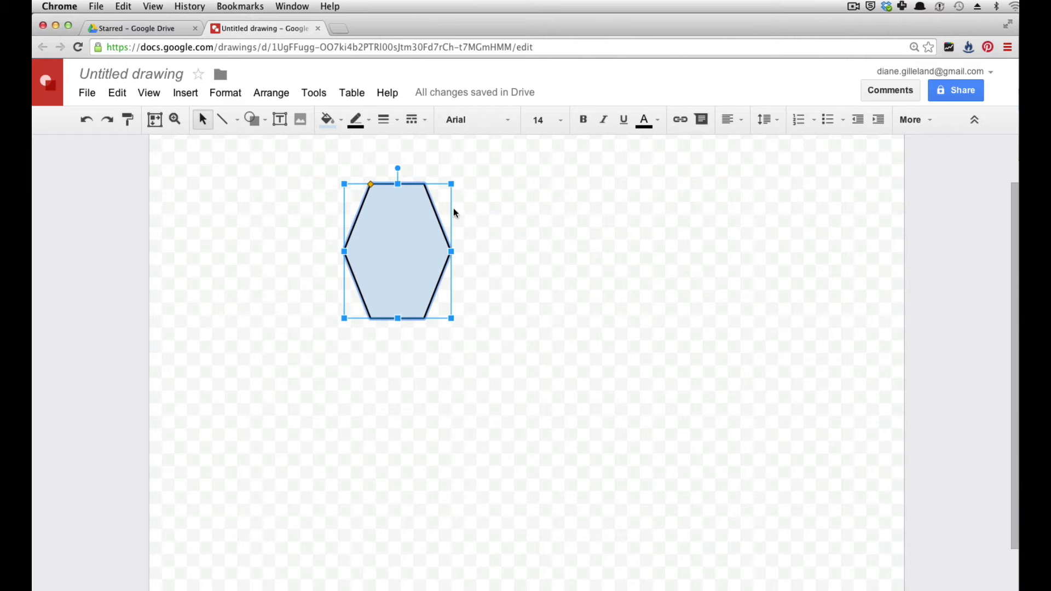
- Draw a second hexagon with locked, regular proportions to the right of the tall one
left_click(251, 121)
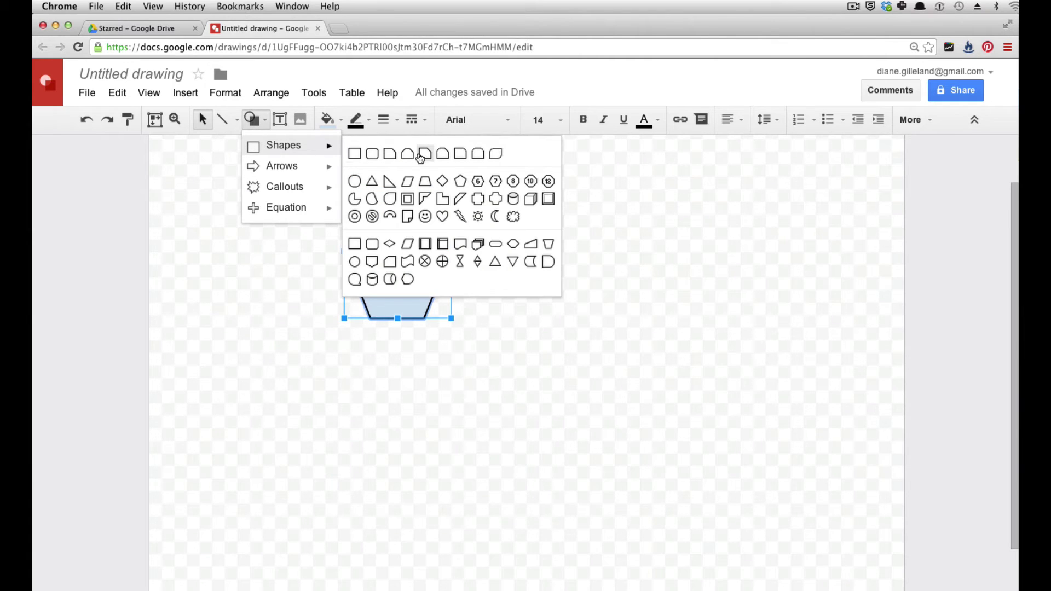
left_click(470, 185)
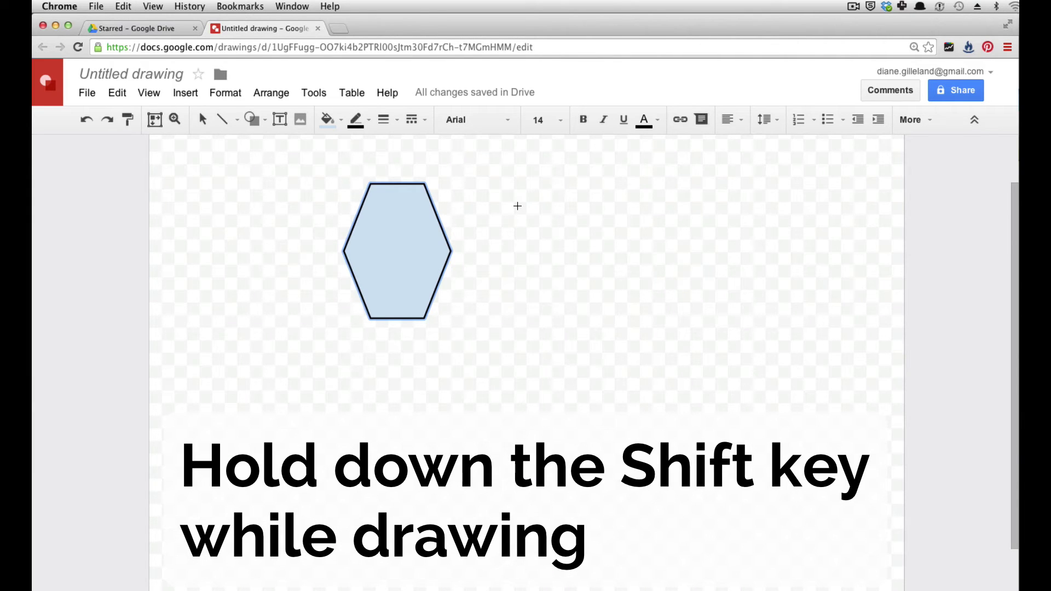
left_click_drag(518, 207, 648, 451)
mouse_move(601, 375)
left_mouse_down()
mouse_move(528, 258)
mouse_move(672, 479)
mouse_move(626, 436)
mouse_move(542, 309)
left_mouse_up()
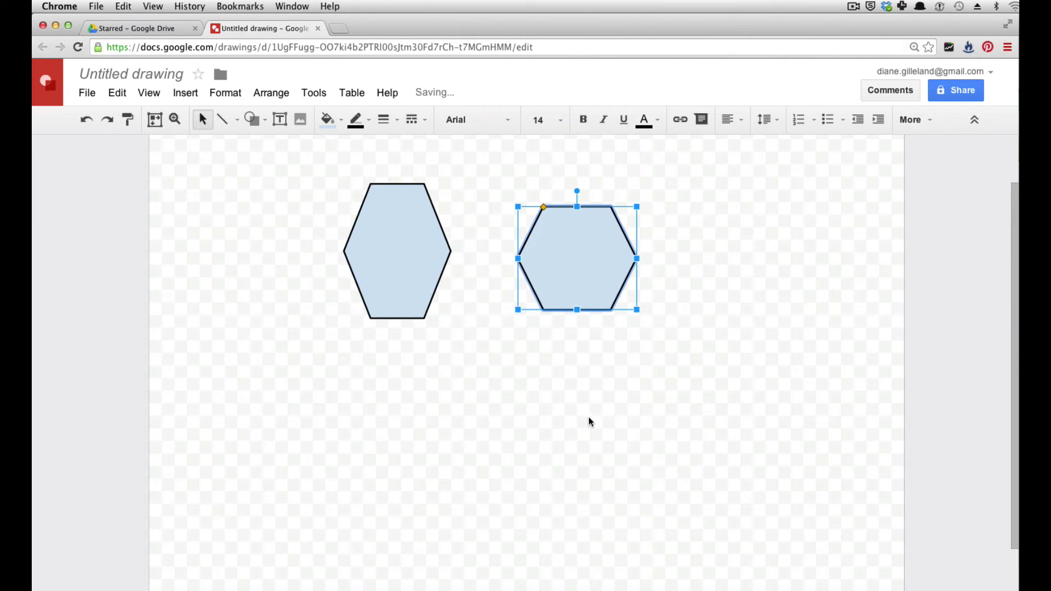
- Delete the tall hexagon and move the regular one to the upper-left area of the canvas
left_click(425, 266)
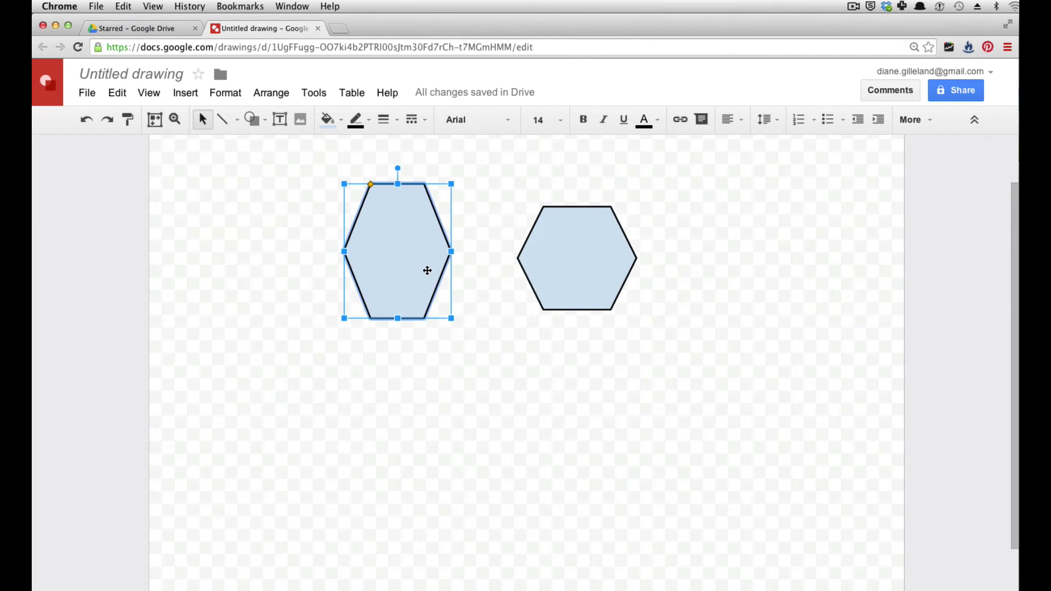
key("Delete")
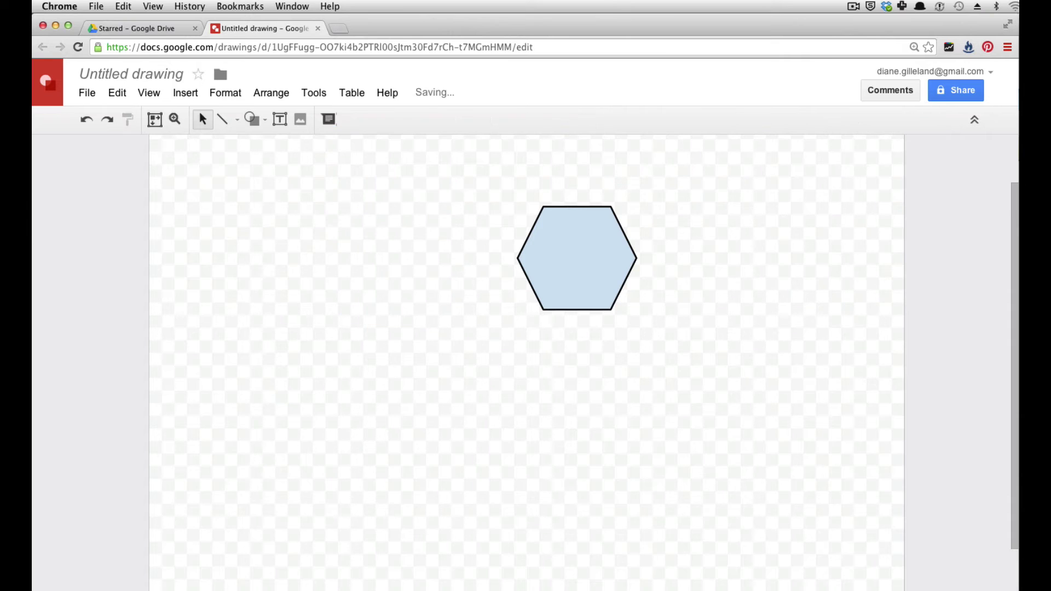
left_click_drag(577, 268, 291, 261)
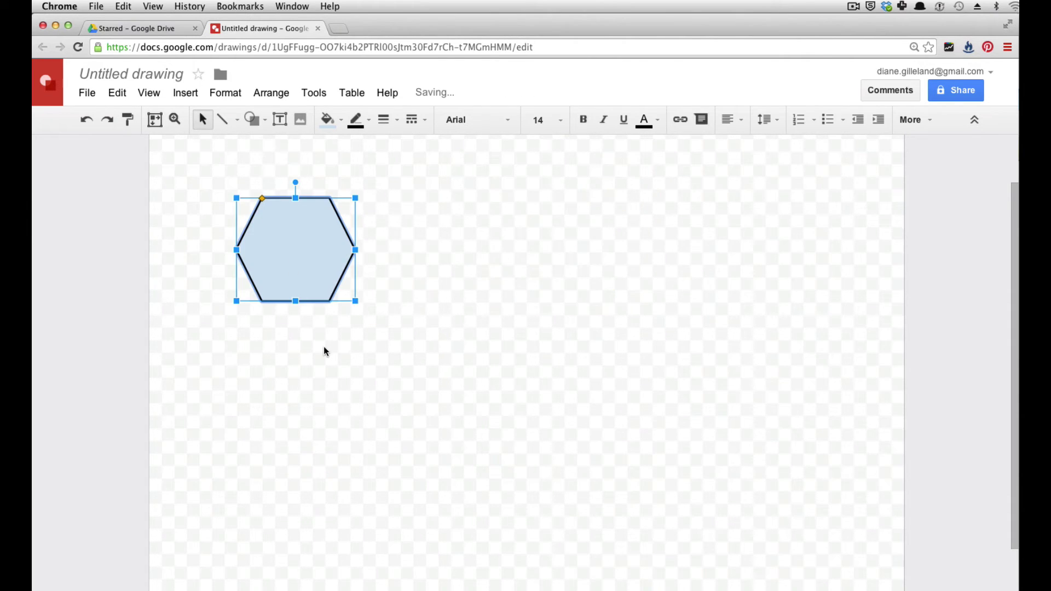
left_click(369, 303)
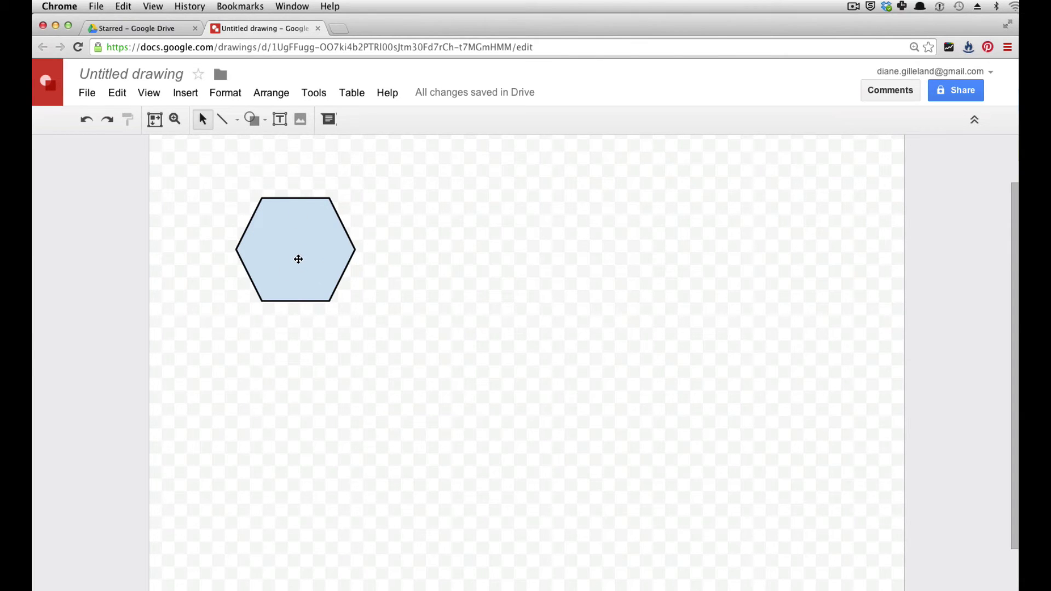
- Change the hexagon's fill color to white
left_click(317, 261)
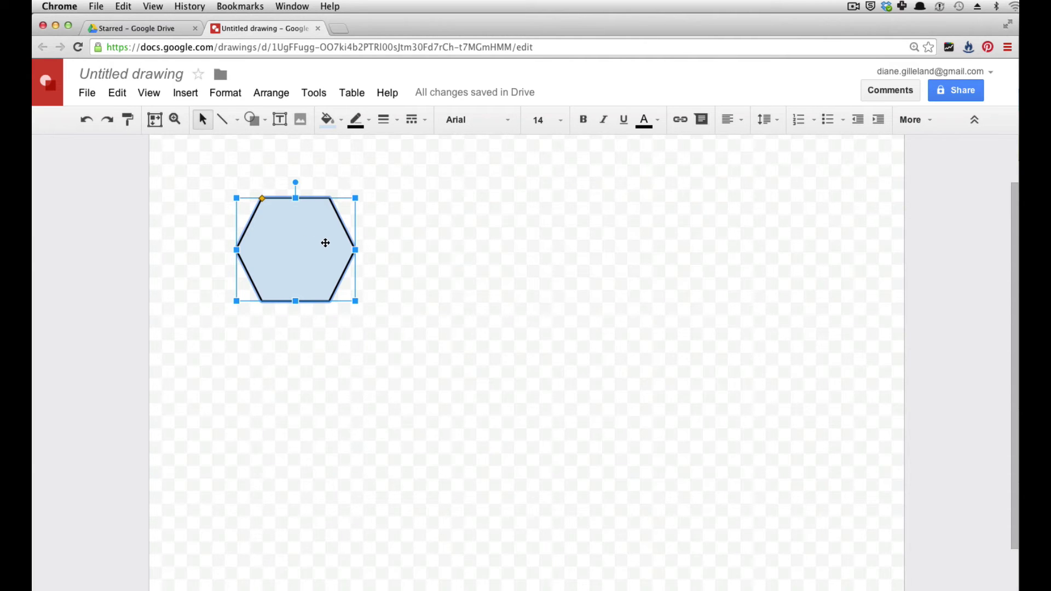
left_click(341, 120)
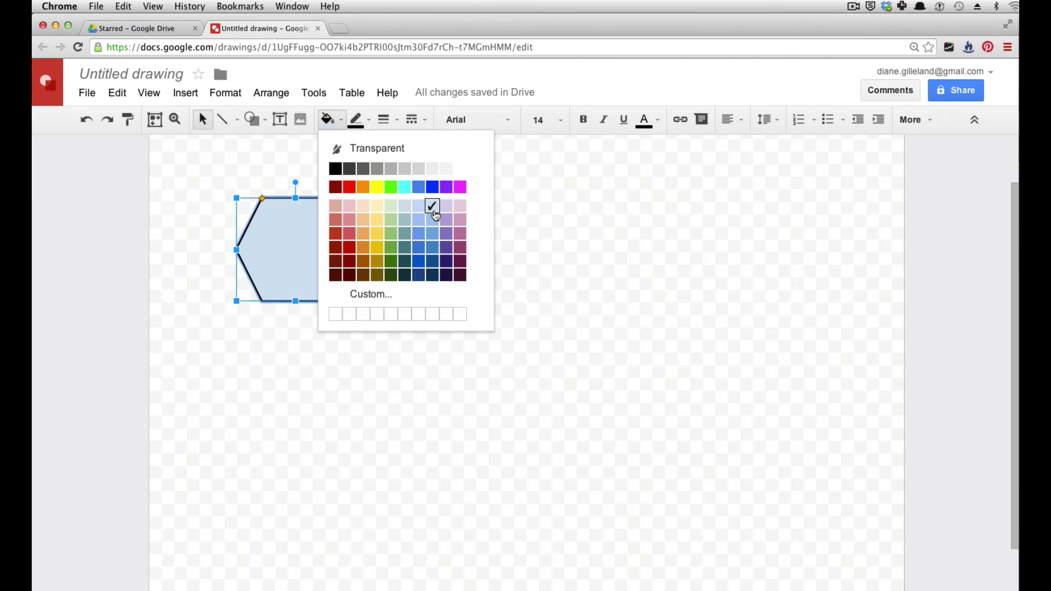
left_click(460, 170)
left_click(441, 276)
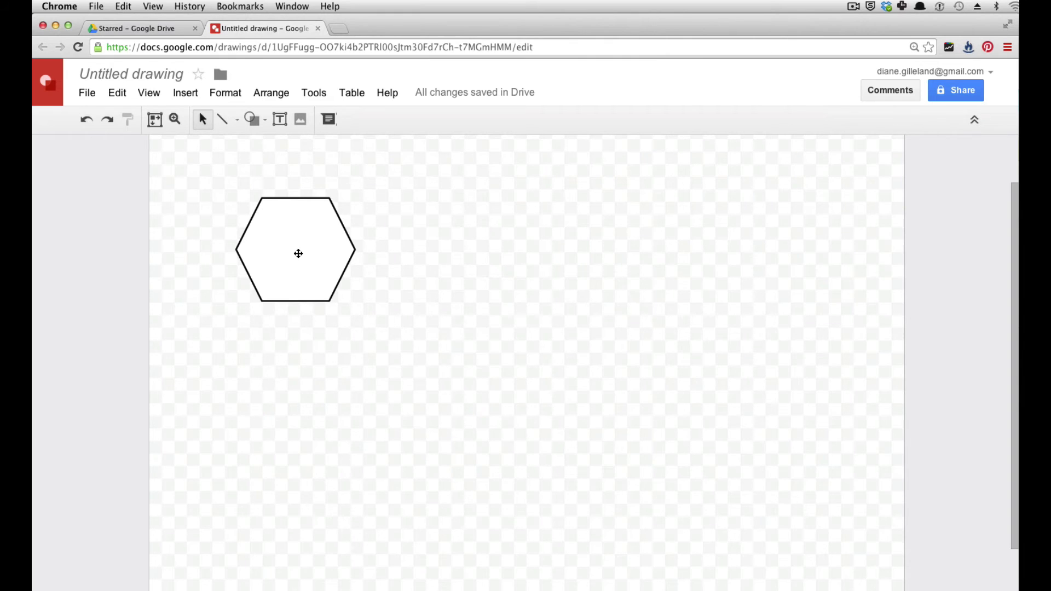
- Set the hexagon's outline weight to 1px
left_click(296, 254)
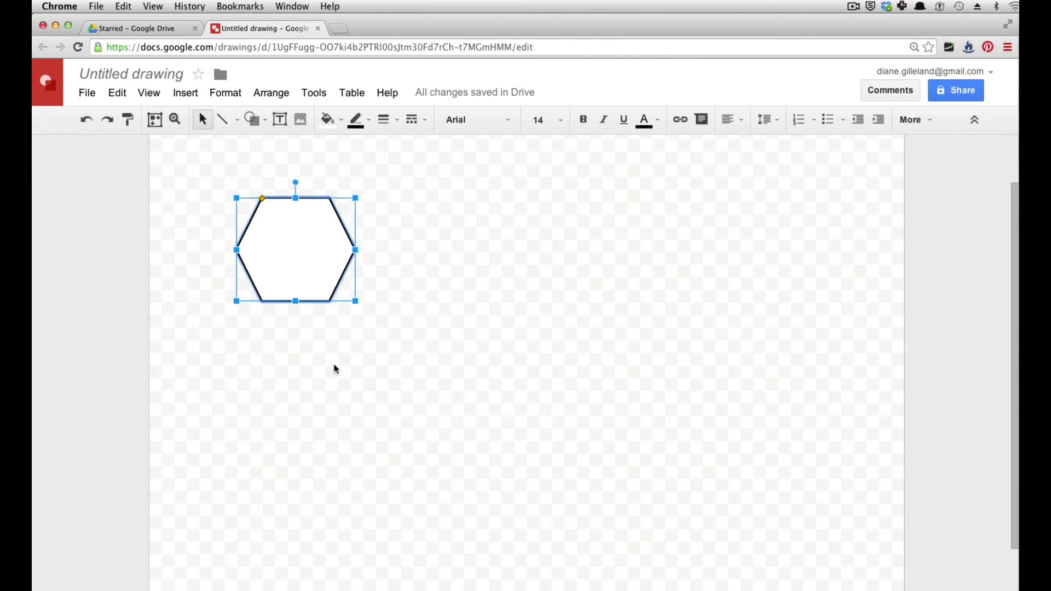
left_click(395, 123)
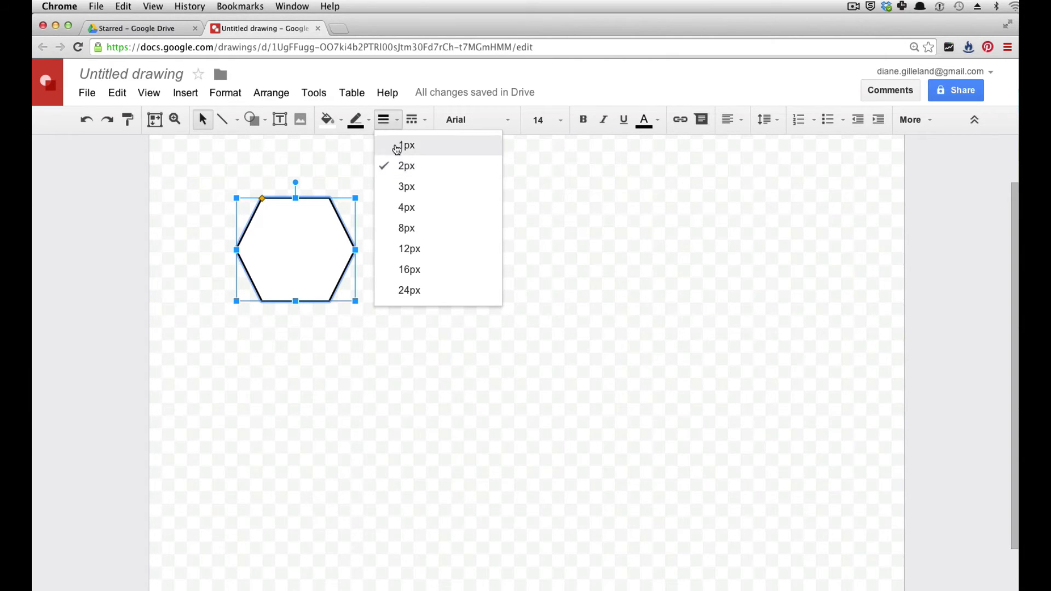
left_click(427, 149)
left_click(404, 264)
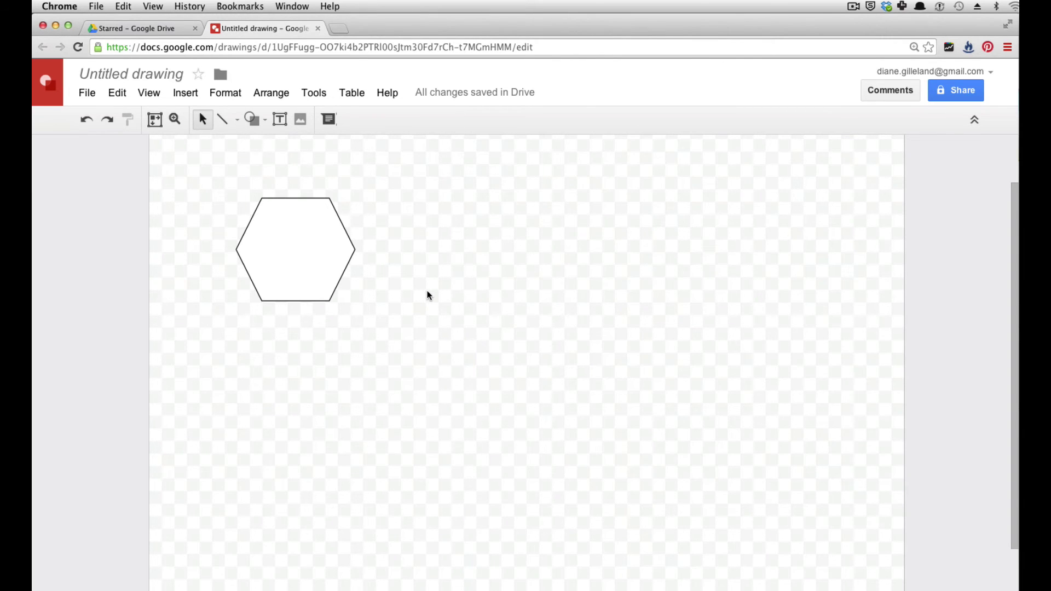
- Move the white hexagon right, to the upper middle of the canvas, and deselect it
left_click(311, 246)
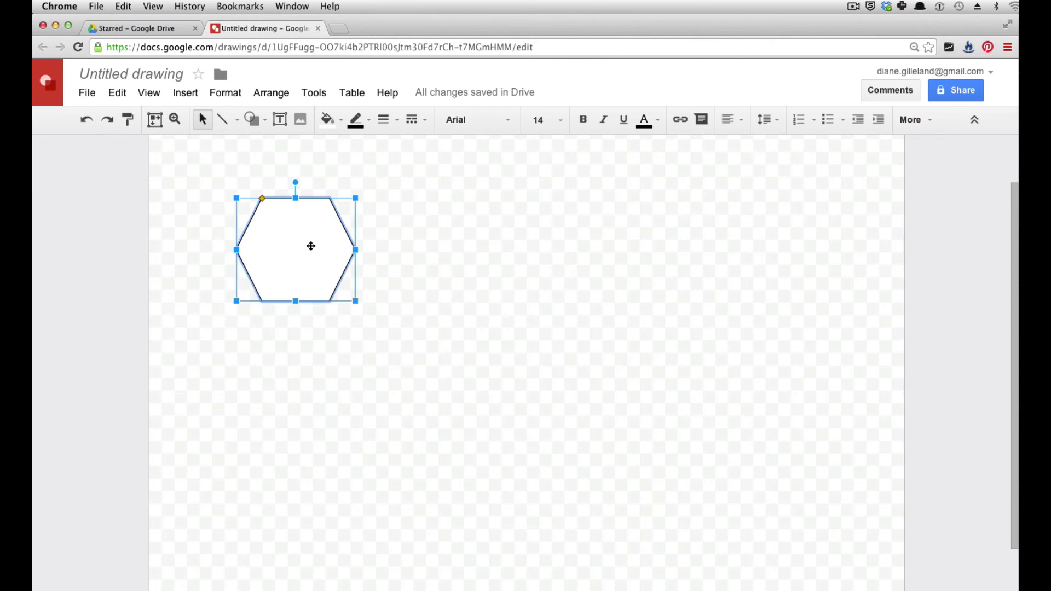
left_click_drag(310, 244, 453, 258)
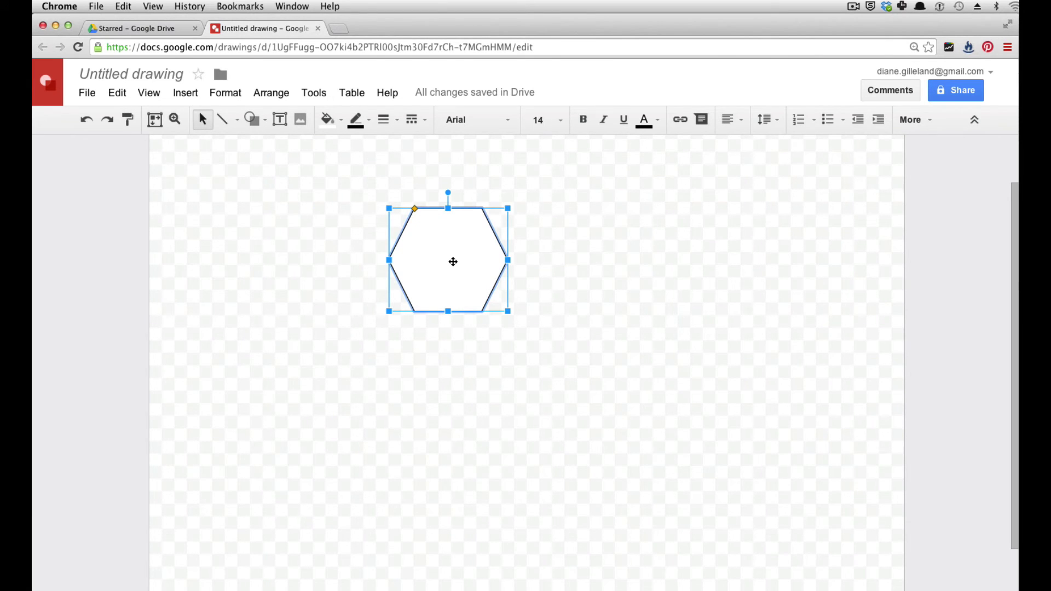
left_click(459, 362)
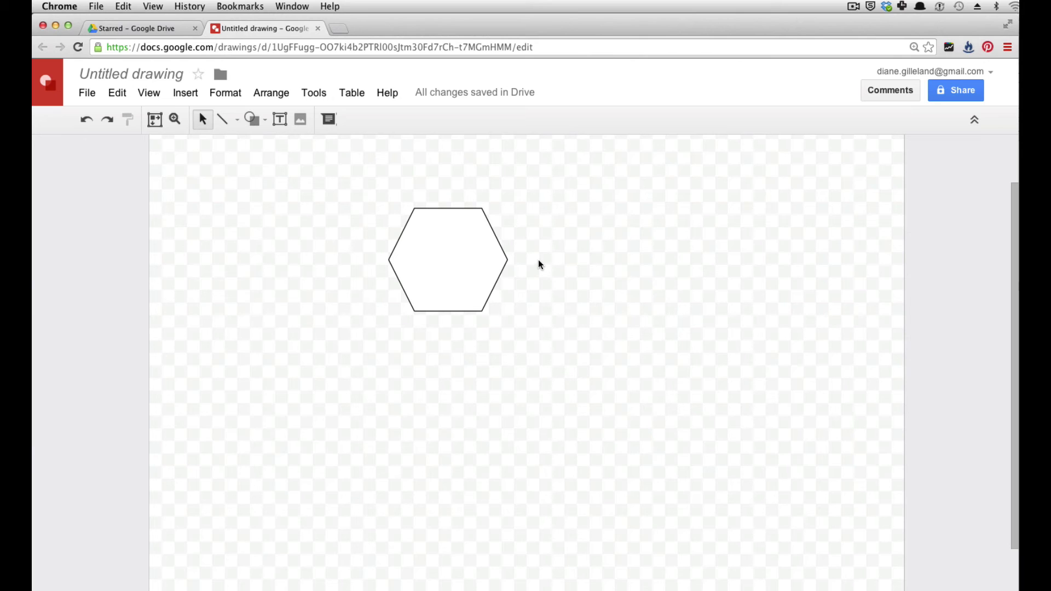
- Rotate the white hexagon a quarter turn so a corner points straight up, and move it left on the canvas
left_click(448, 237)
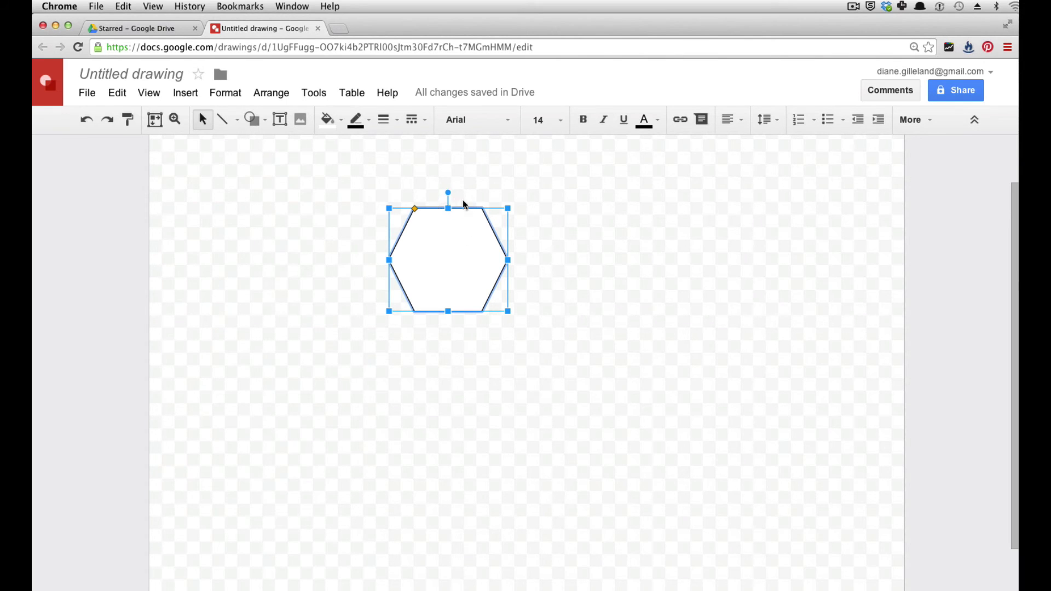
left_click(534, 242)
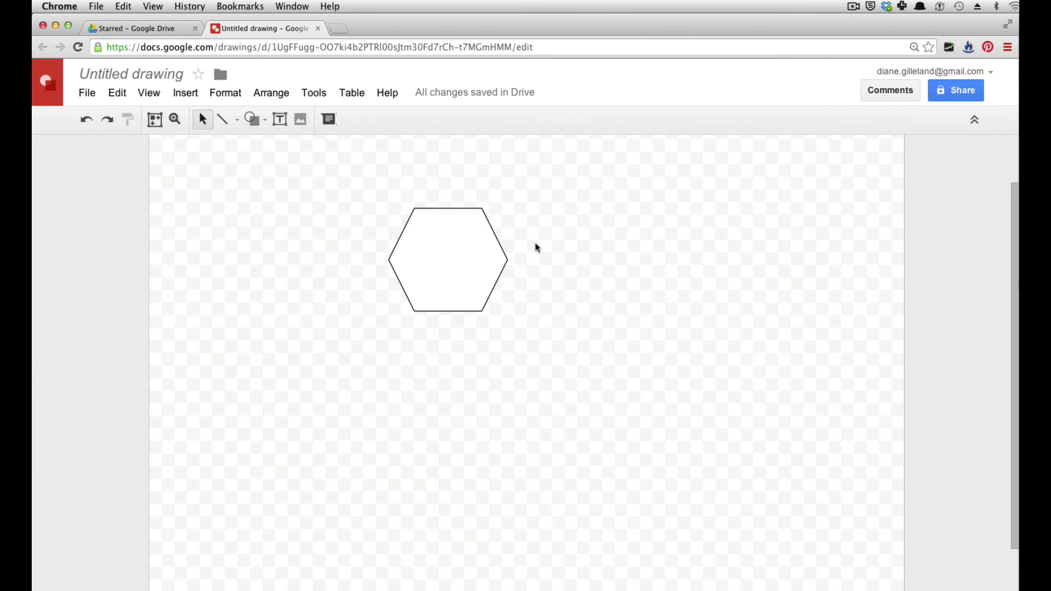
left_click(456, 252)
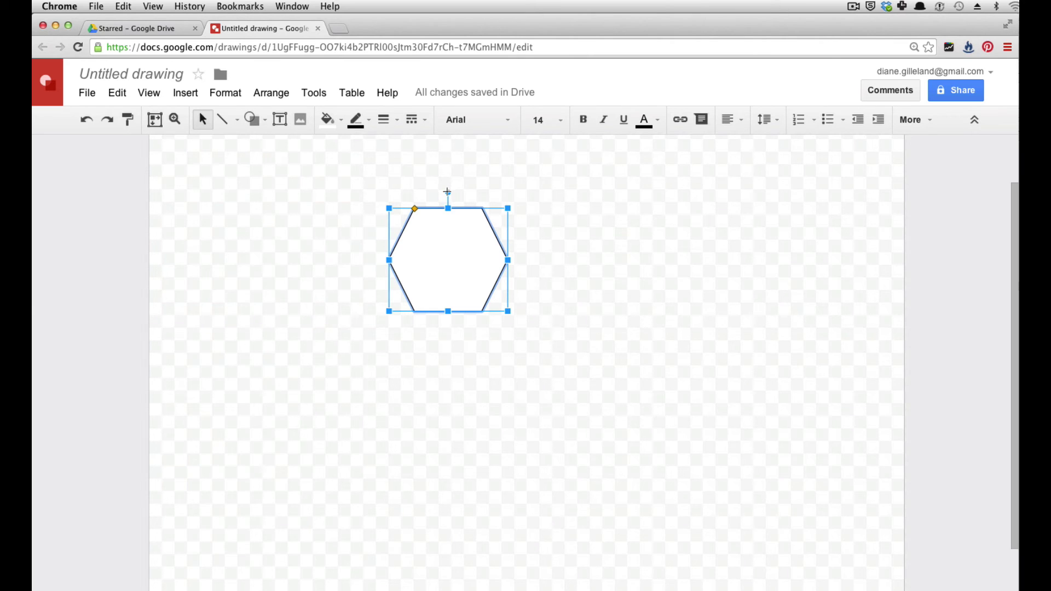
left_click_drag(448, 192, 476, 259)
left_click(534, 265)
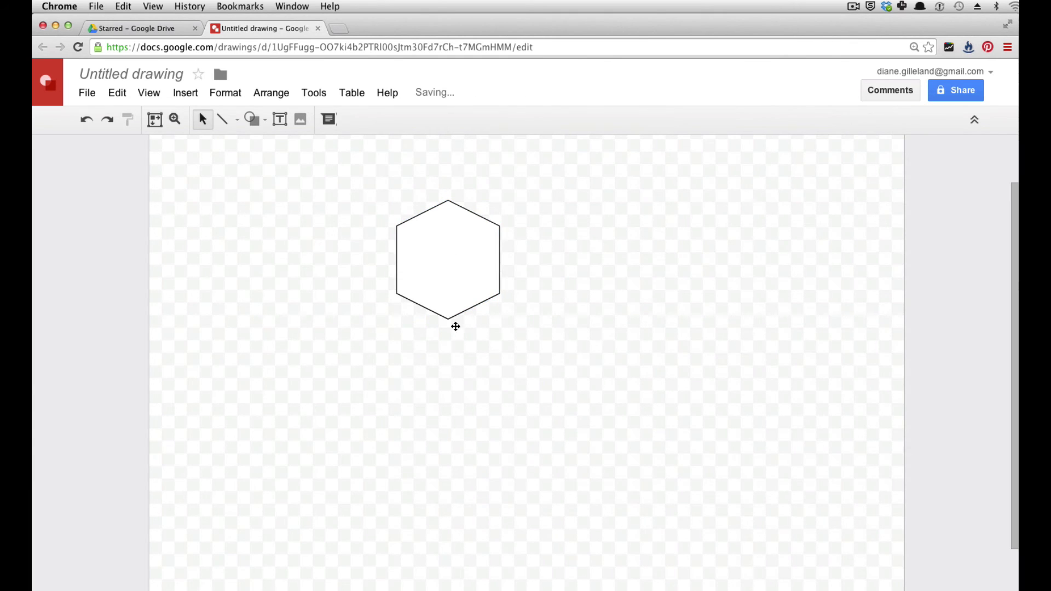
left_click_drag(453, 264, 353, 259)
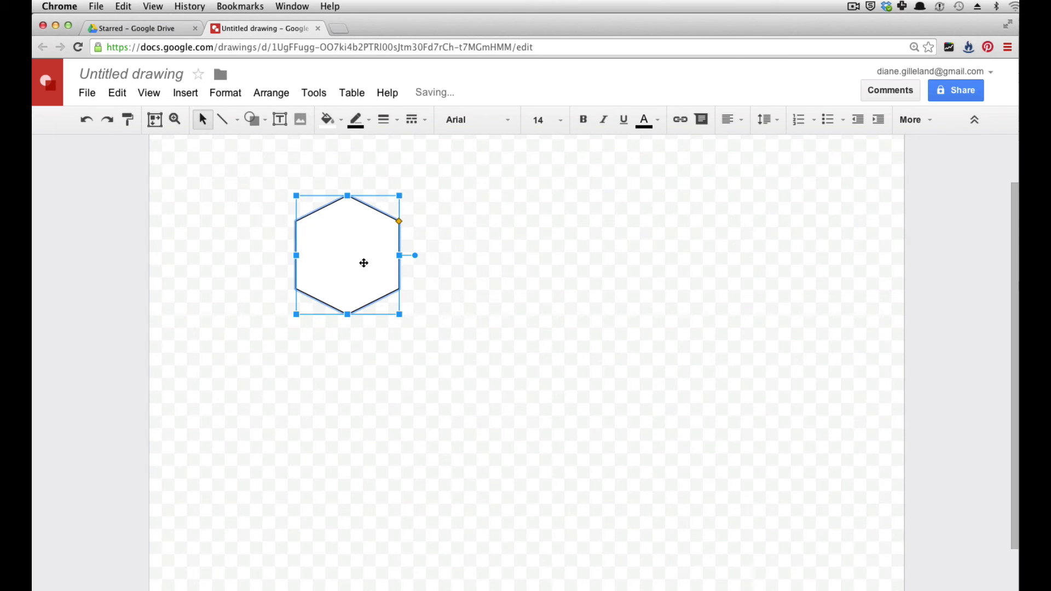
left_click(440, 297)
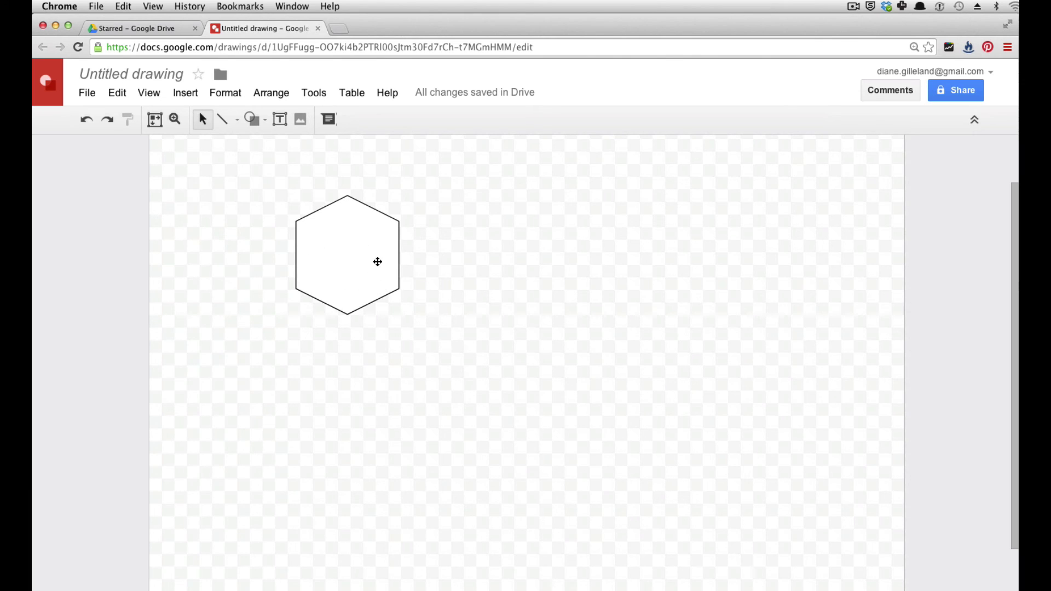
- Rotate the white hexagon counter-clockwise by about 60 degrees and deselect it
left_click(370, 243)
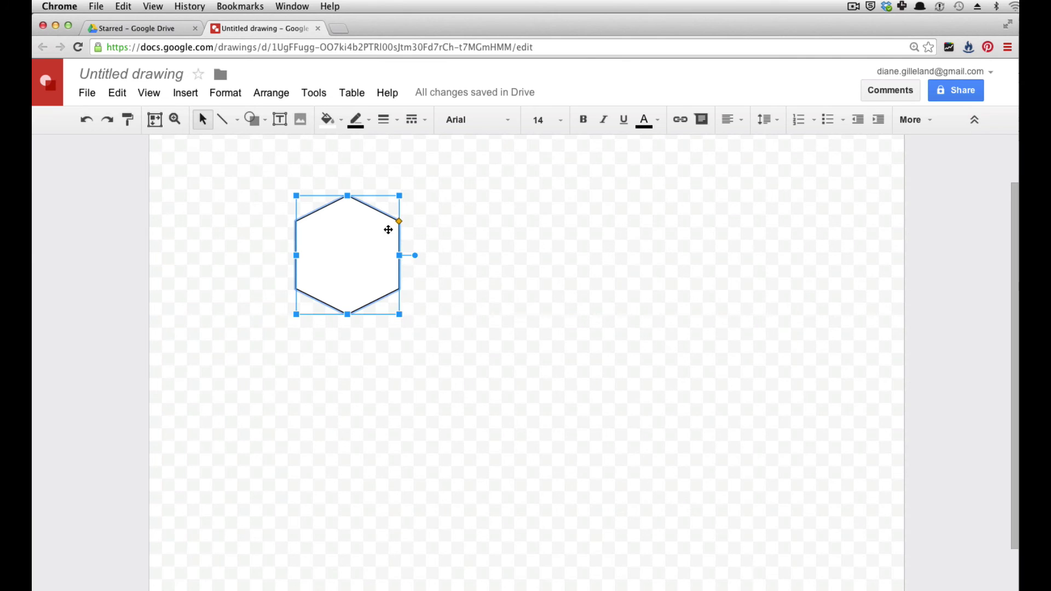
left_click_drag(415, 254, 382, 198)
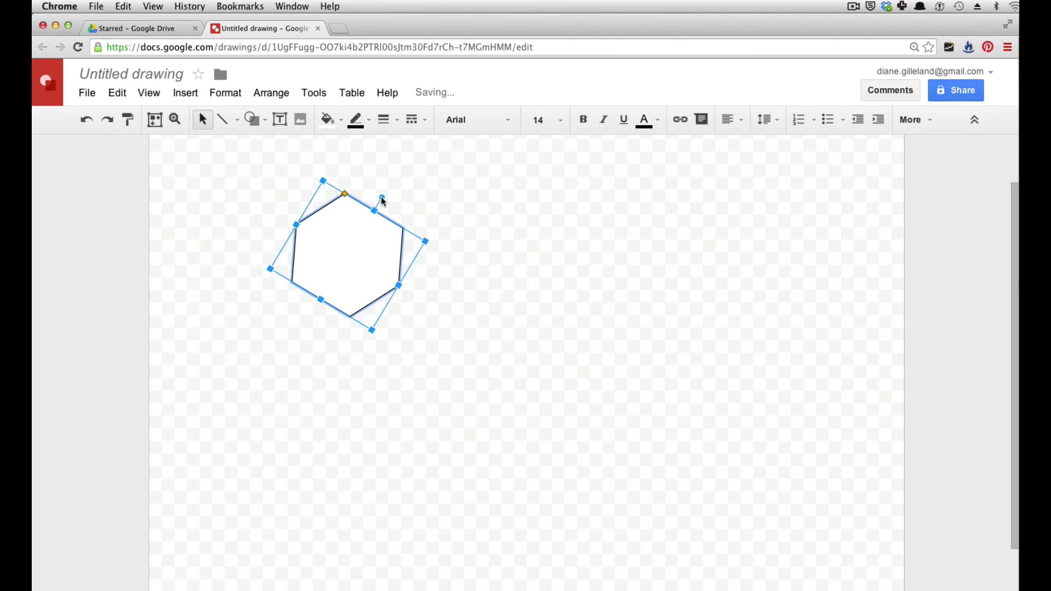
left_click(469, 225)
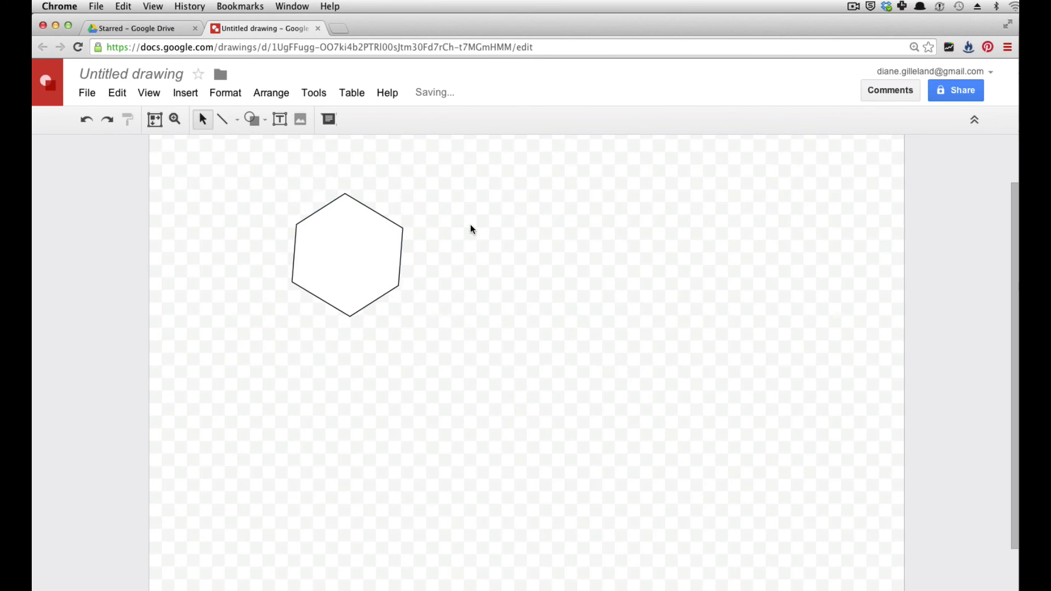
- Draw a second regular hexagon to the right of the white one, with flat edges at top and bottom
left_click(259, 119)
mouse_move(274, 145)
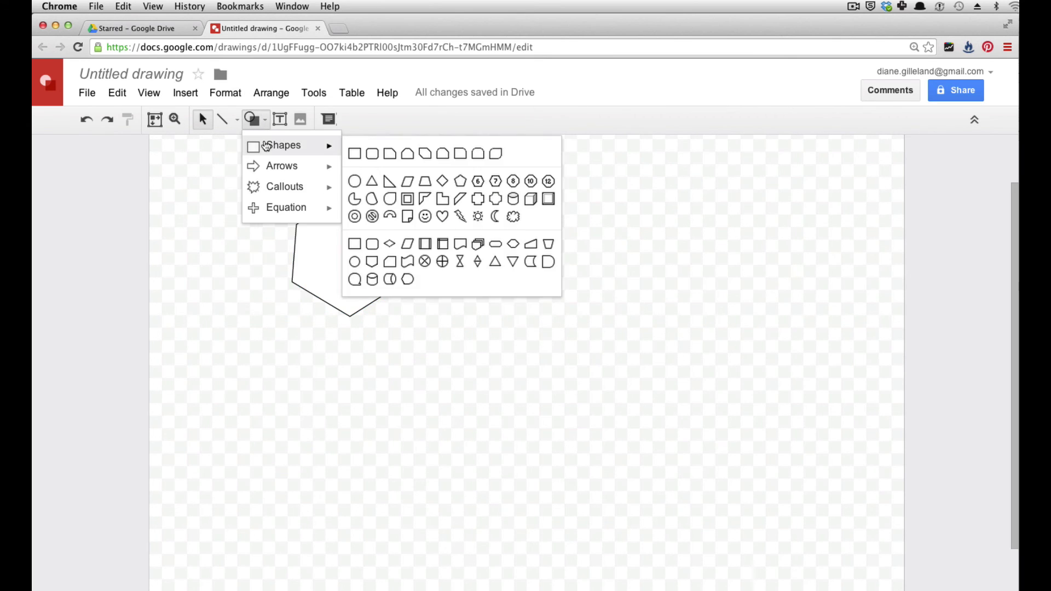
left_click(475, 186)
left_click_drag(525, 210, 627, 323)
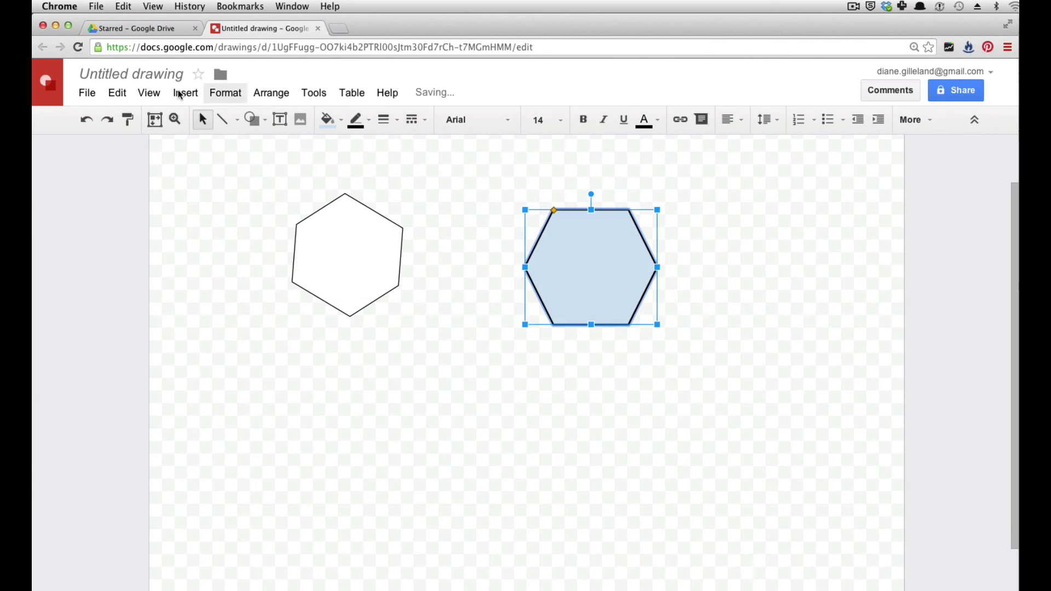
- Rotate the blue hexagon clockwise 90° and move it close beside the white hexagon
left_click(268, 94)
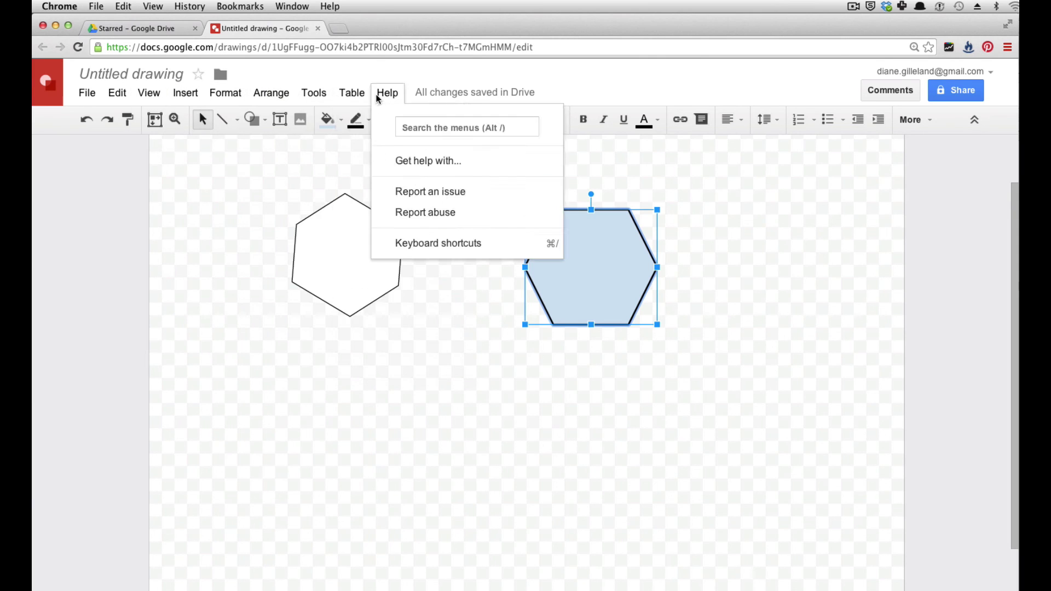
mouse_move(276, 243)
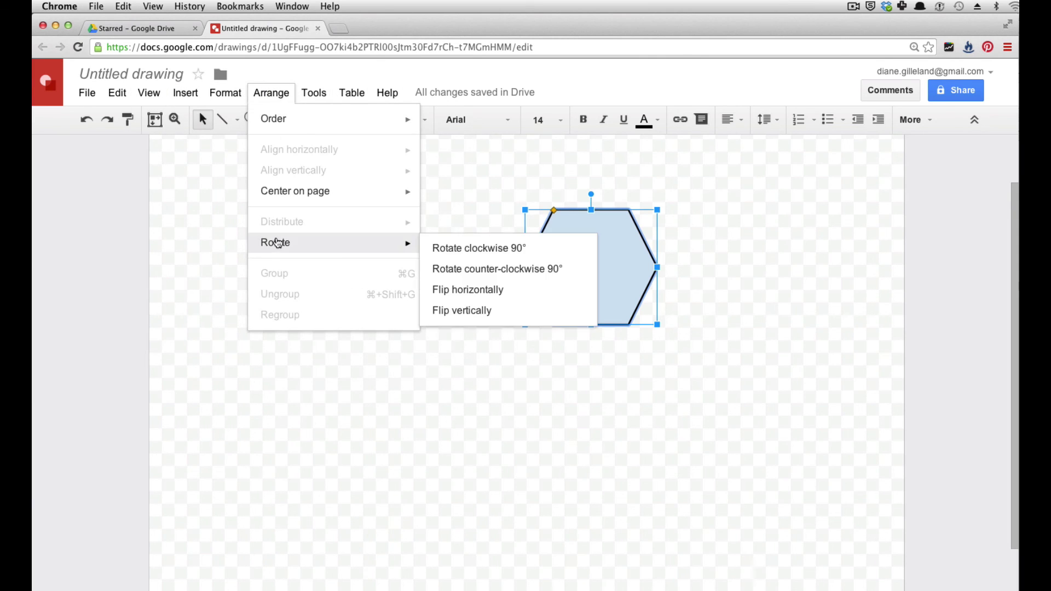
left_click(458, 250)
left_click(671, 303)
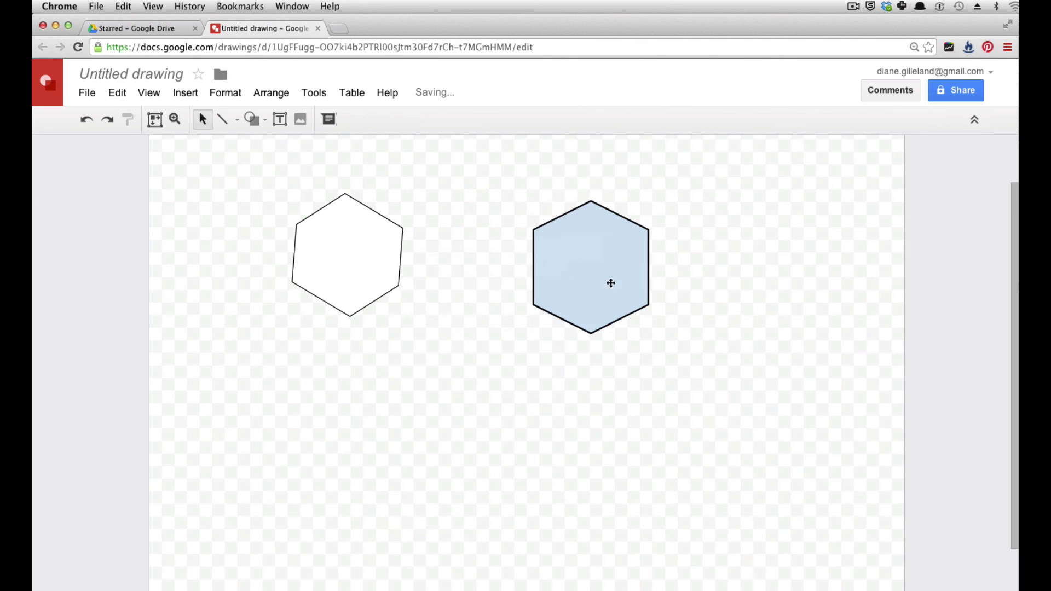
left_click_drag(600, 291, 480, 285)
left_click(505, 371)
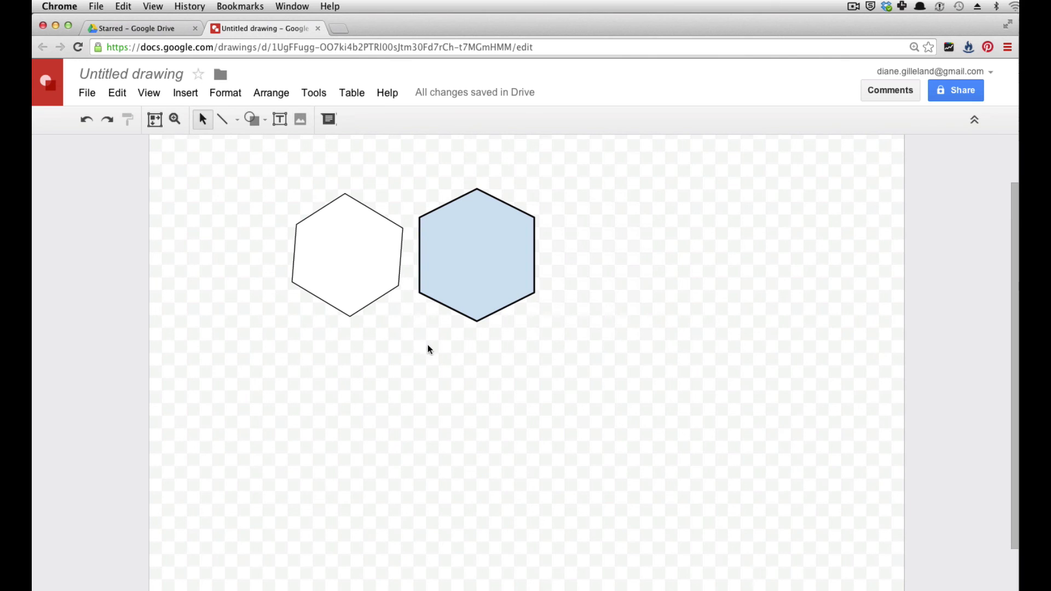
- Change the blue hexagon's fill to white and thin its outline to match the first hexagon
left_click(477, 239)
left_click(338, 124)
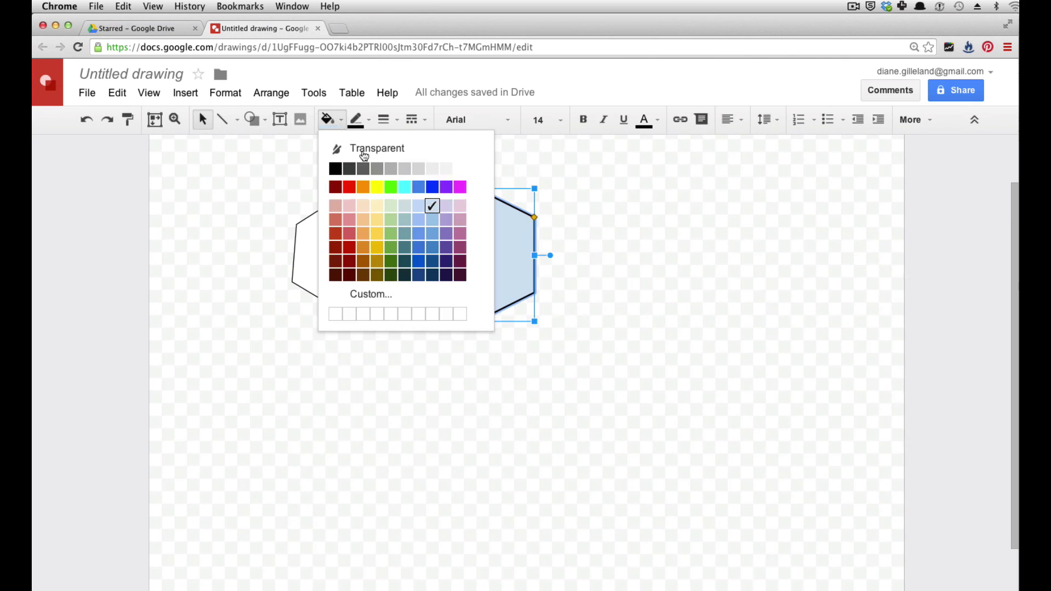
left_click(461, 170)
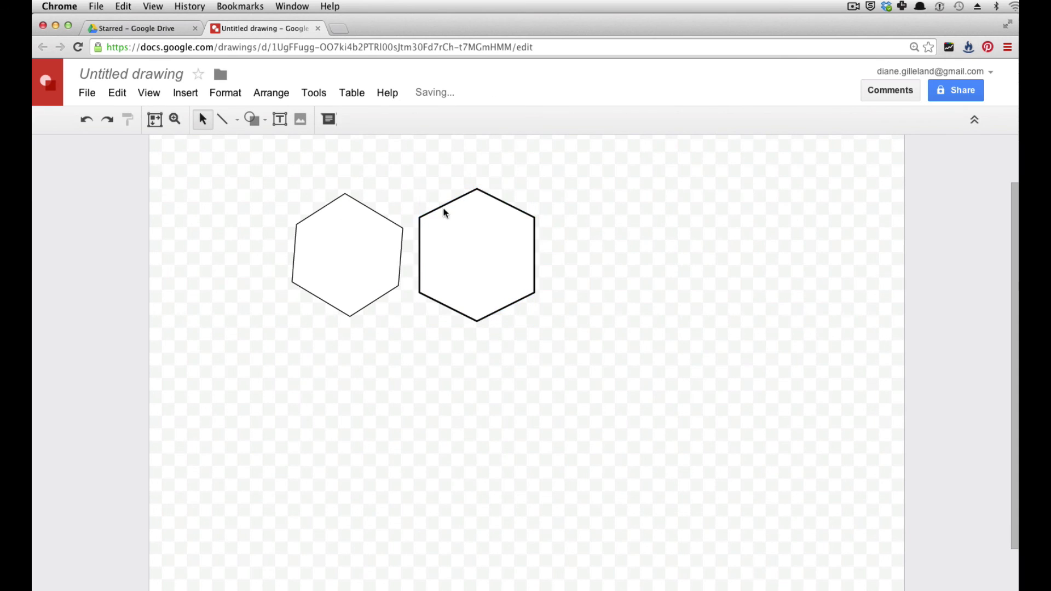
left_click(395, 125)
left_click(411, 143)
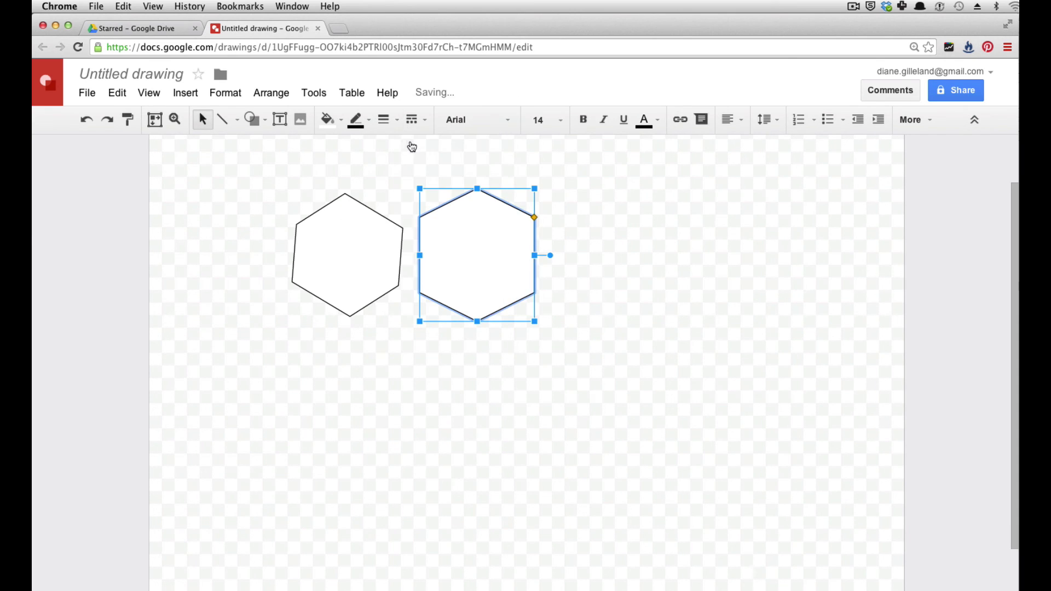
left_click(582, 352)
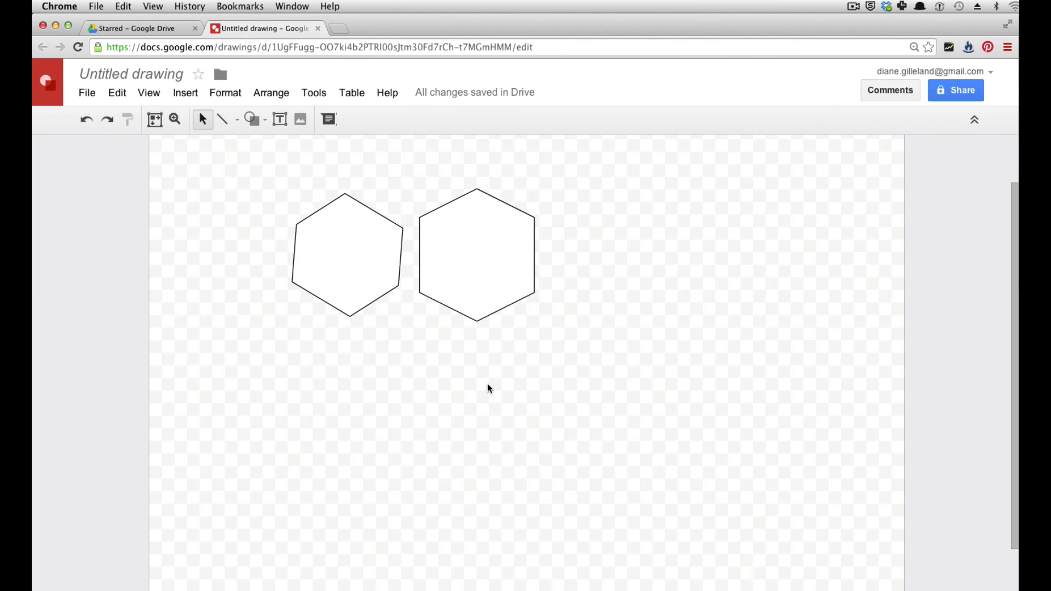
- Draw an equilateral triangle to the right of the two white hexagons
left_click(259, 119)
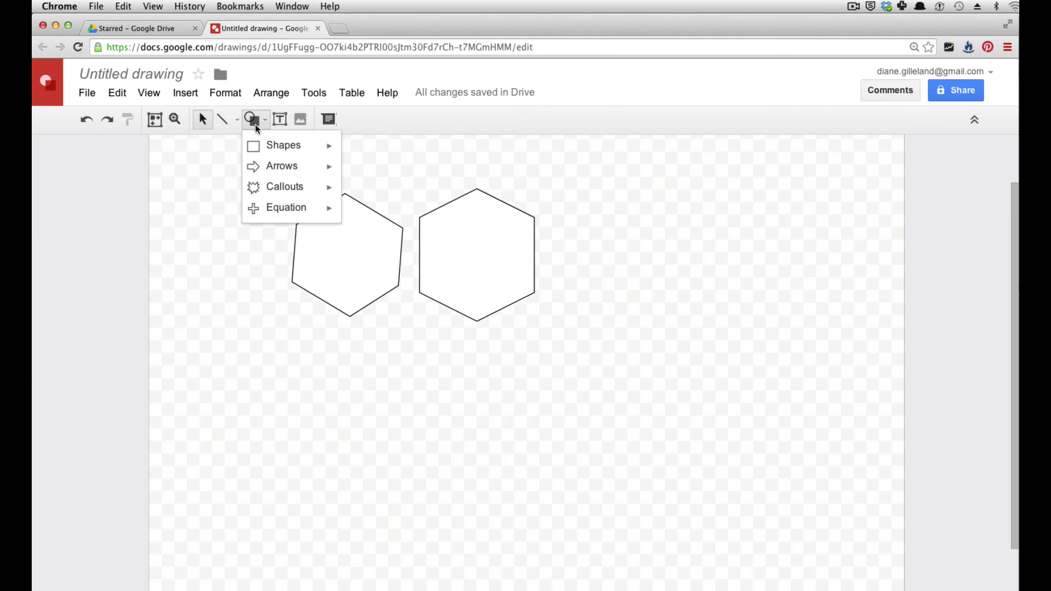
mouse_move(273, 145)
left_click(371, 181)
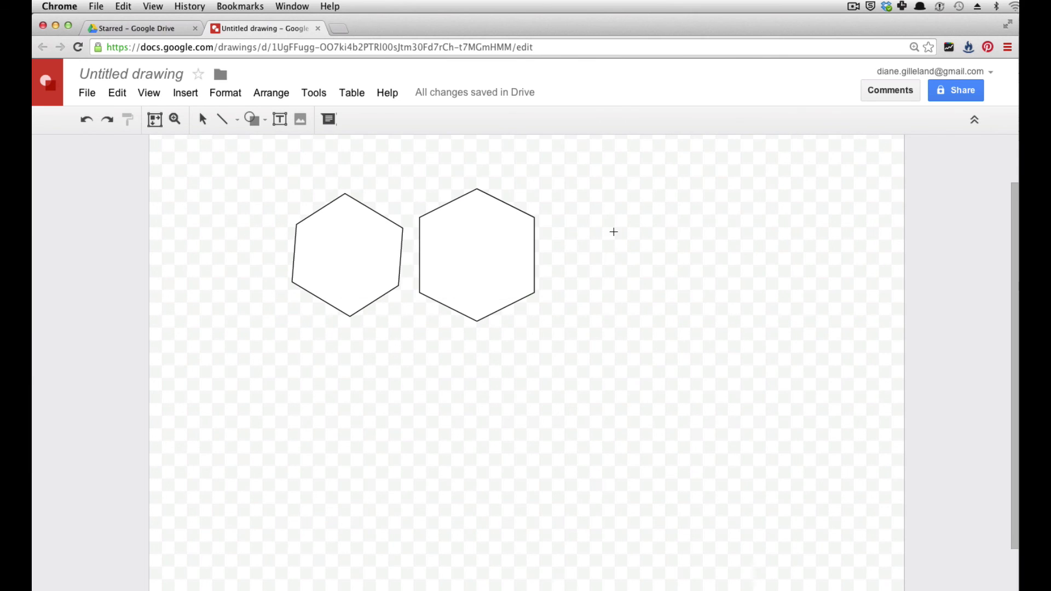
left_click_drag(577, 212, 747, 358)
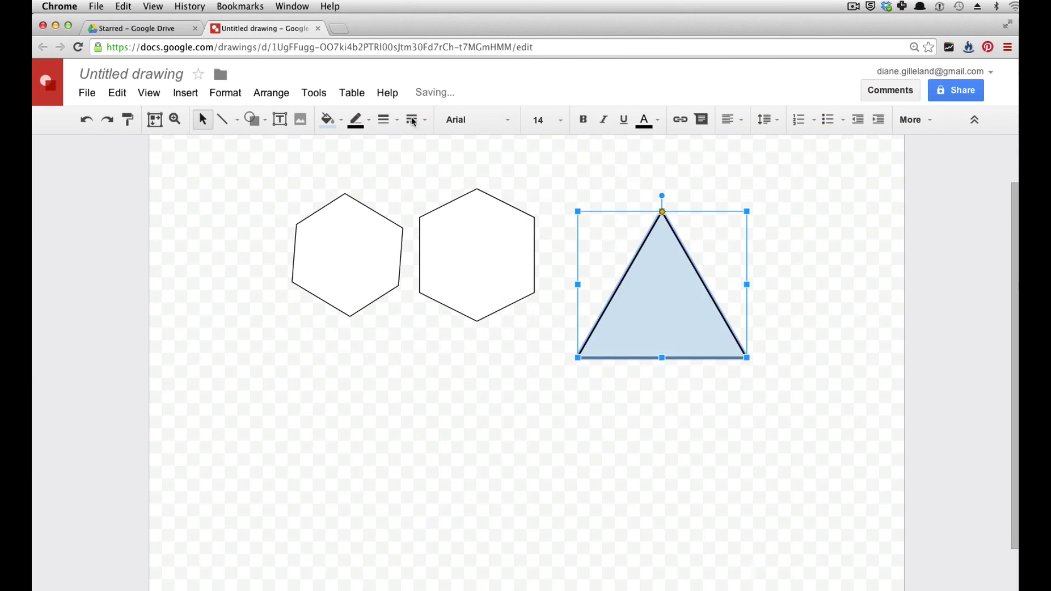
- Draw a regular octagon below the two white hexagons
left_click(259, 120)
mouse_move(267, 149)
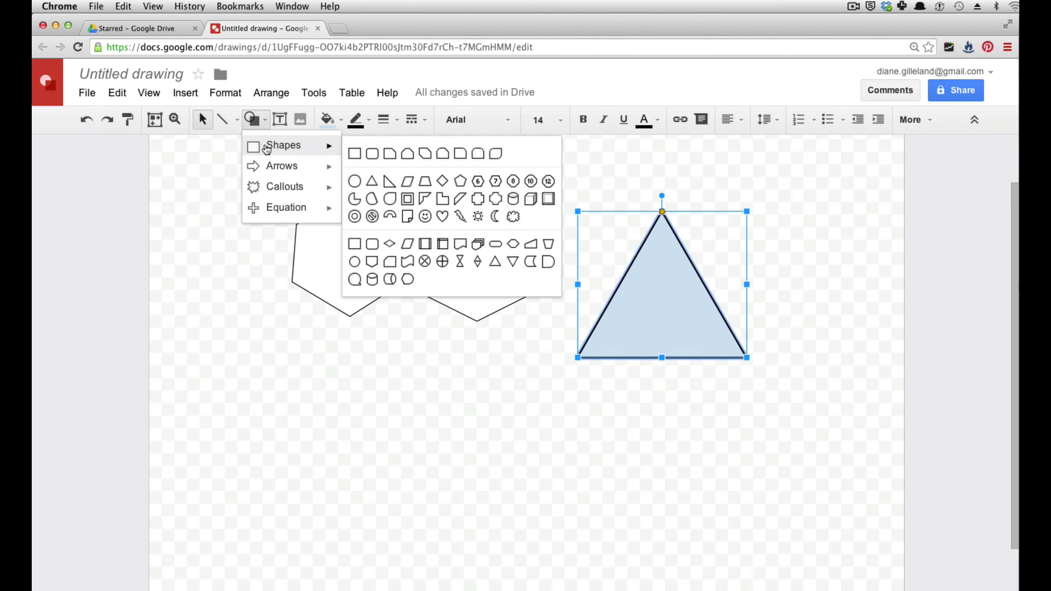
left_click(513, 186)
left_click_drag(381, 359, 531, 509)
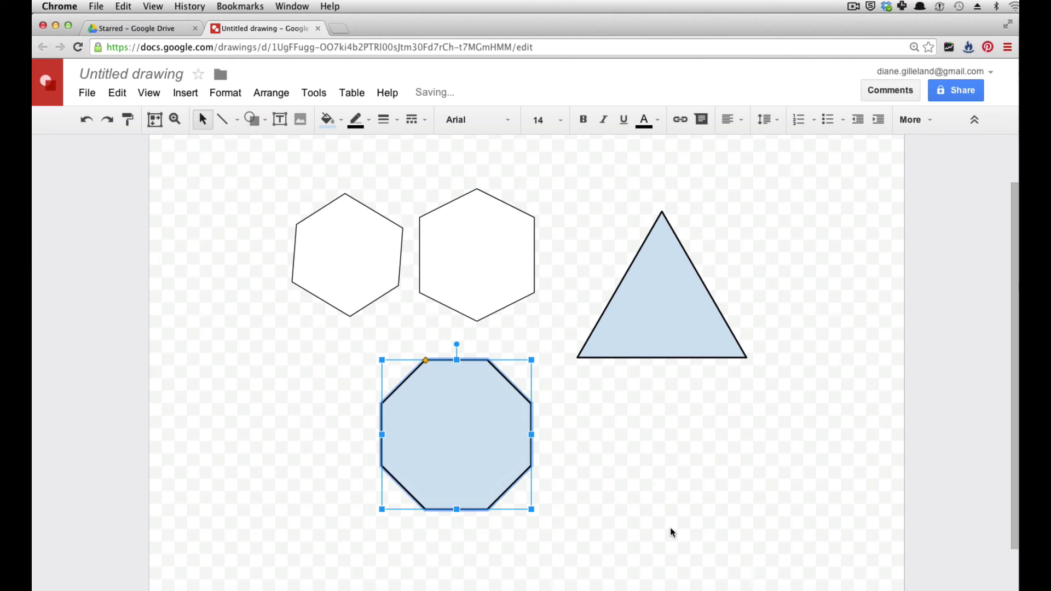